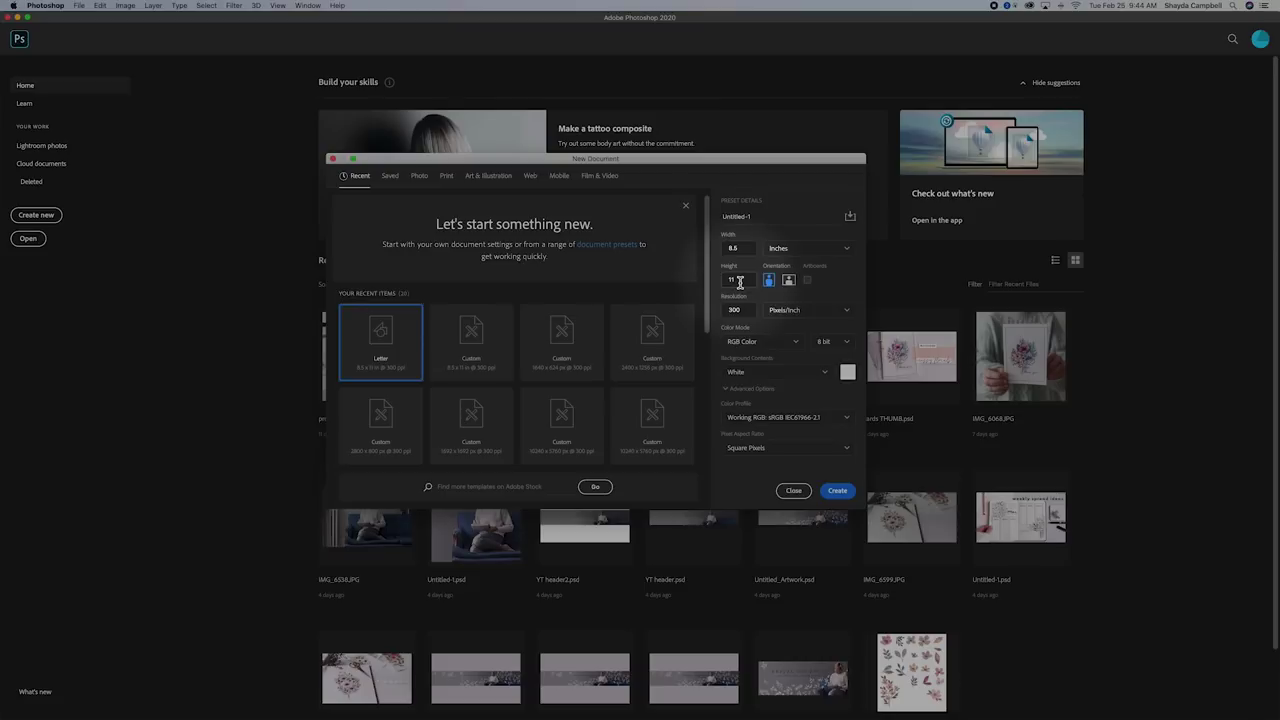
Set the resolution to 300 pixels/inch and create the 8.5 × 11 in white document.
double_click(738, 309)
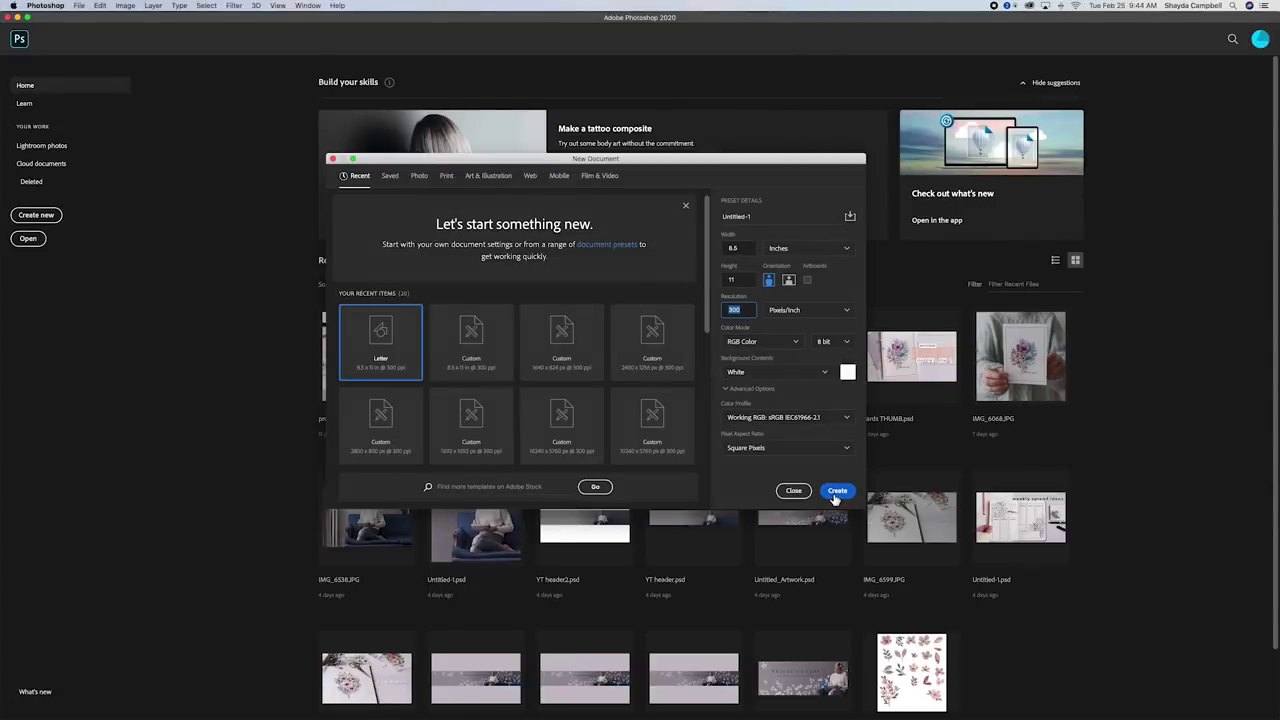
click(836, 491)
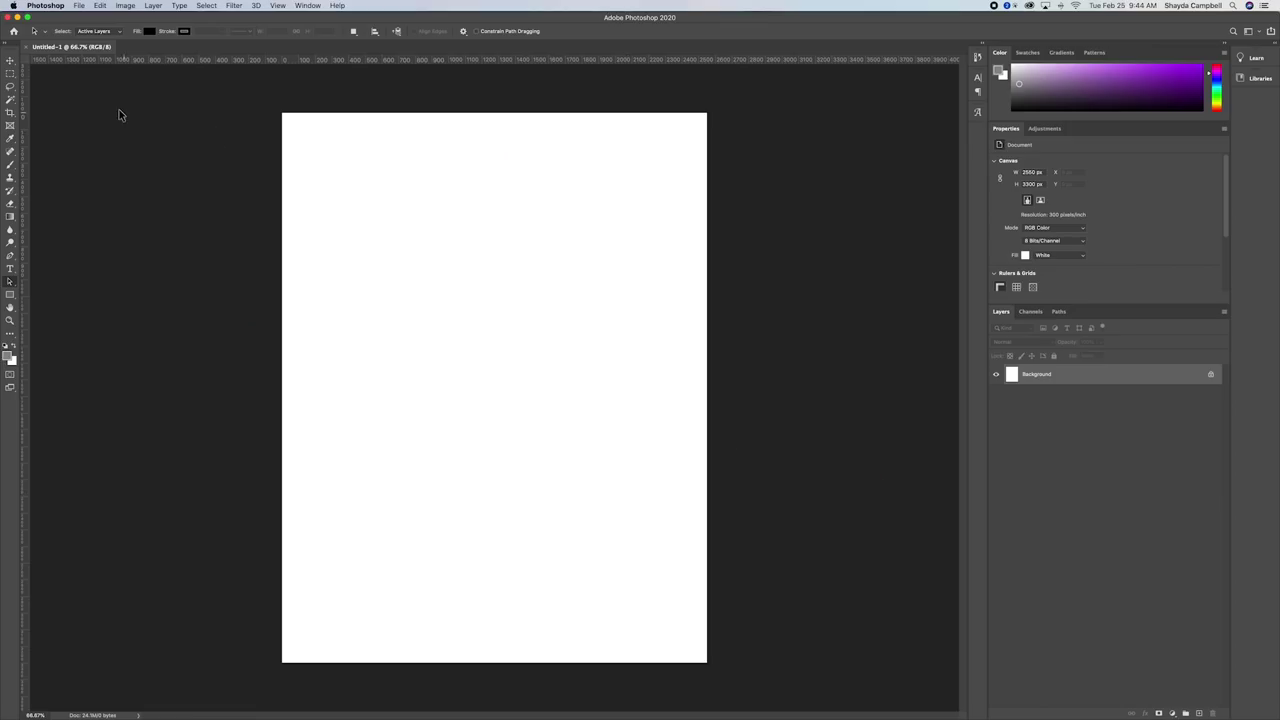
Place Sticker Images.tiff as an embedded layer, move it to the top-left corner, and commit.
click(81, 9)
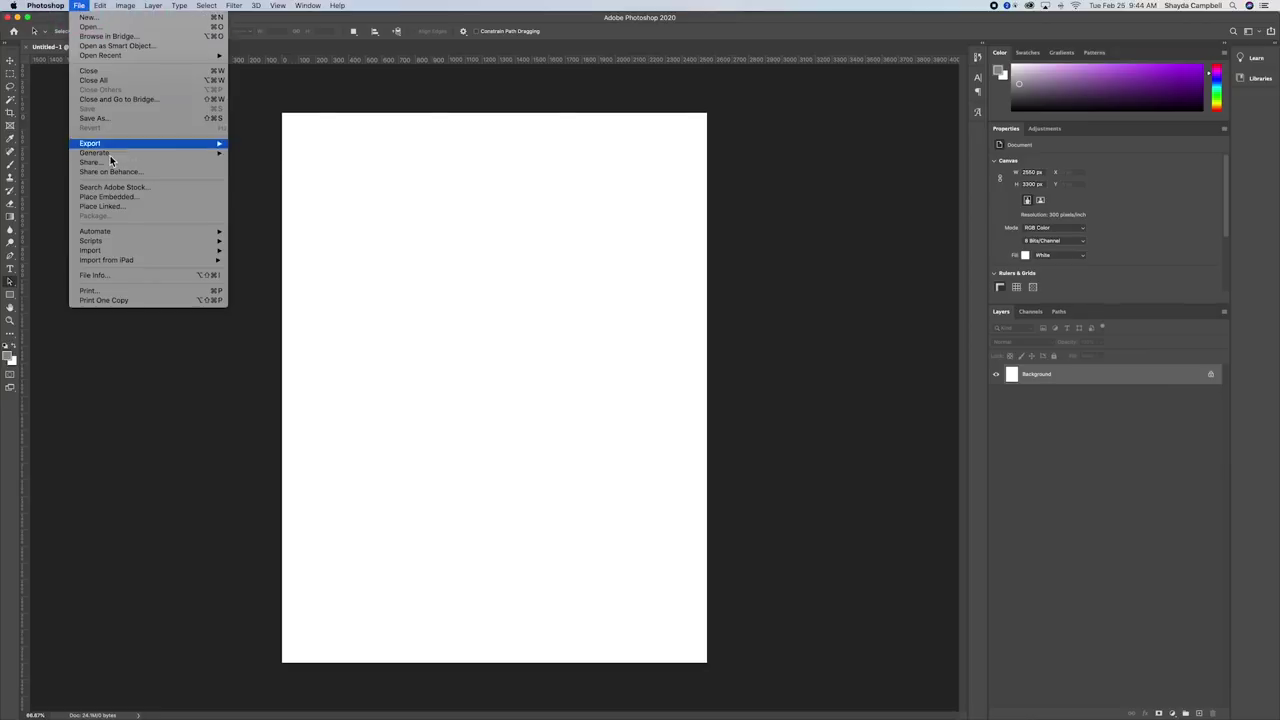
click(121, 199)
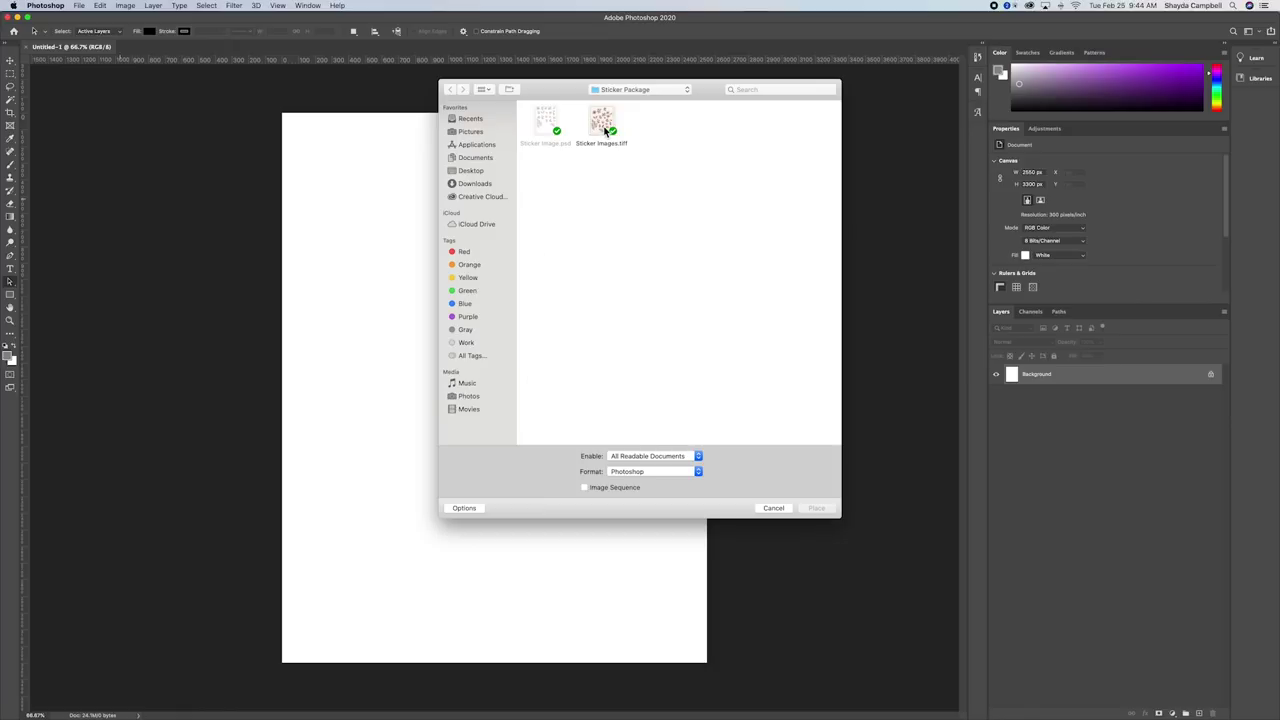
click(605, 128)
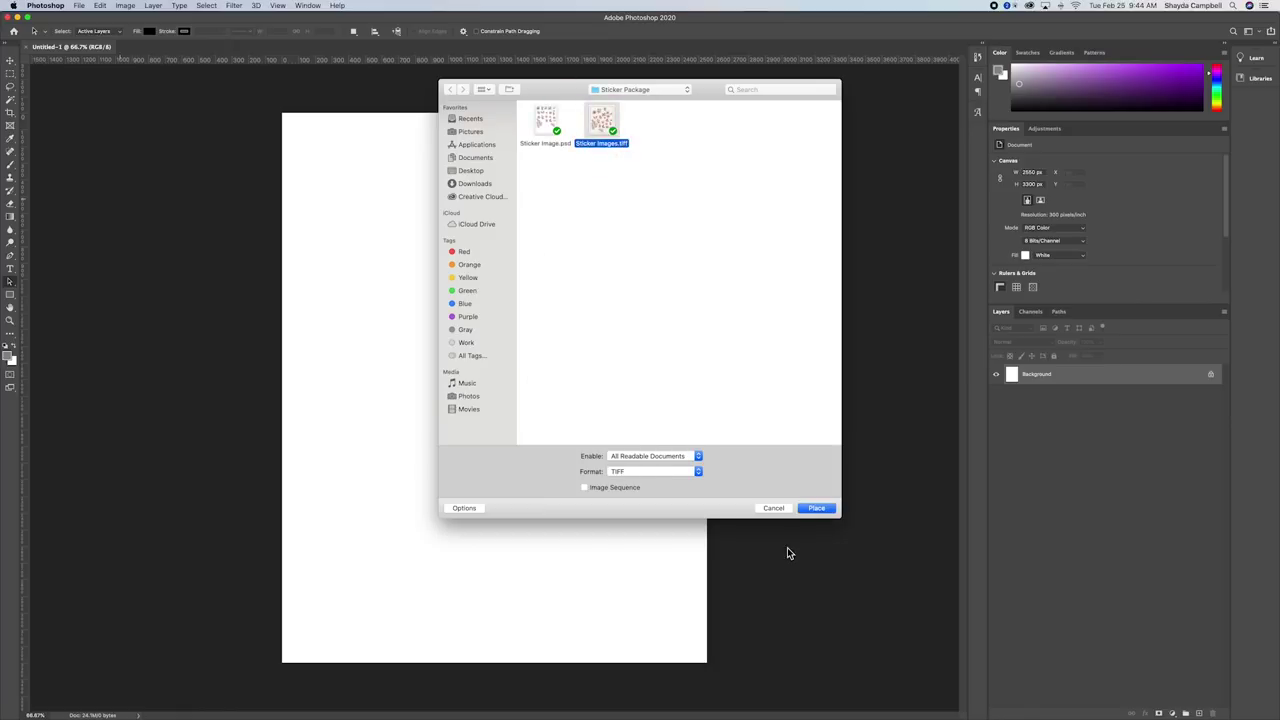
click(816, 509)
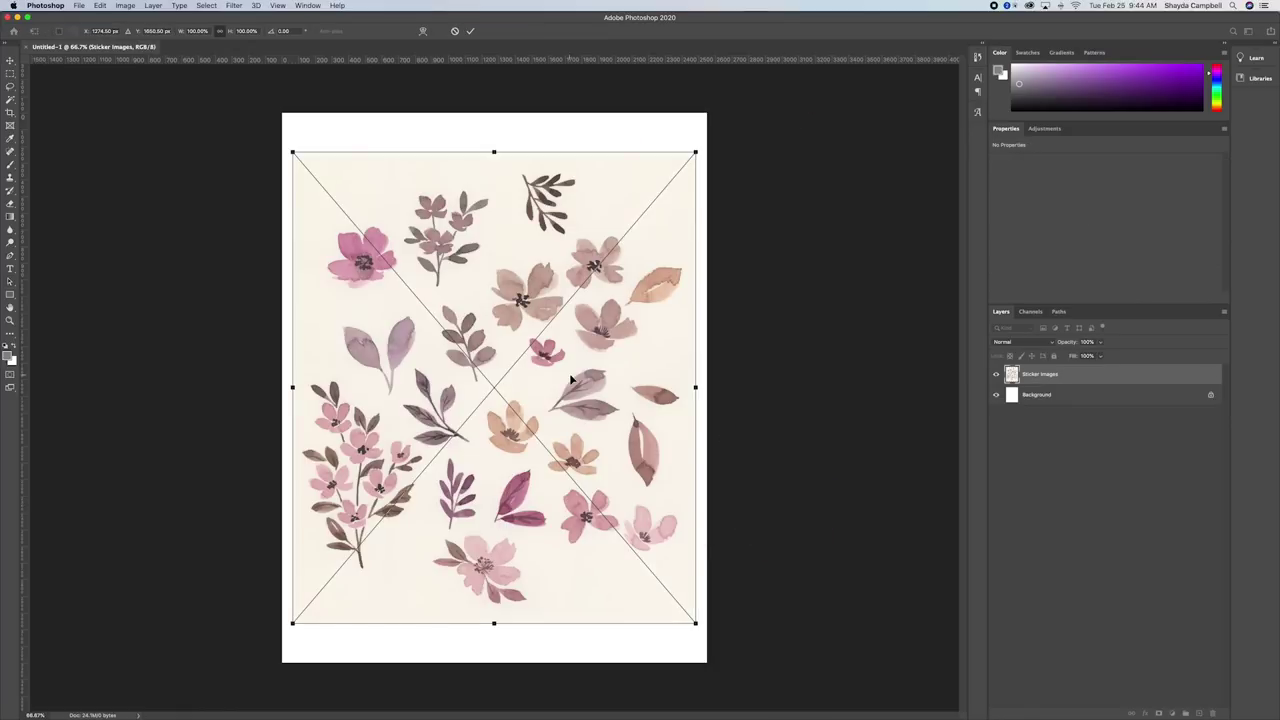
drag(494, 307, 484, 259)
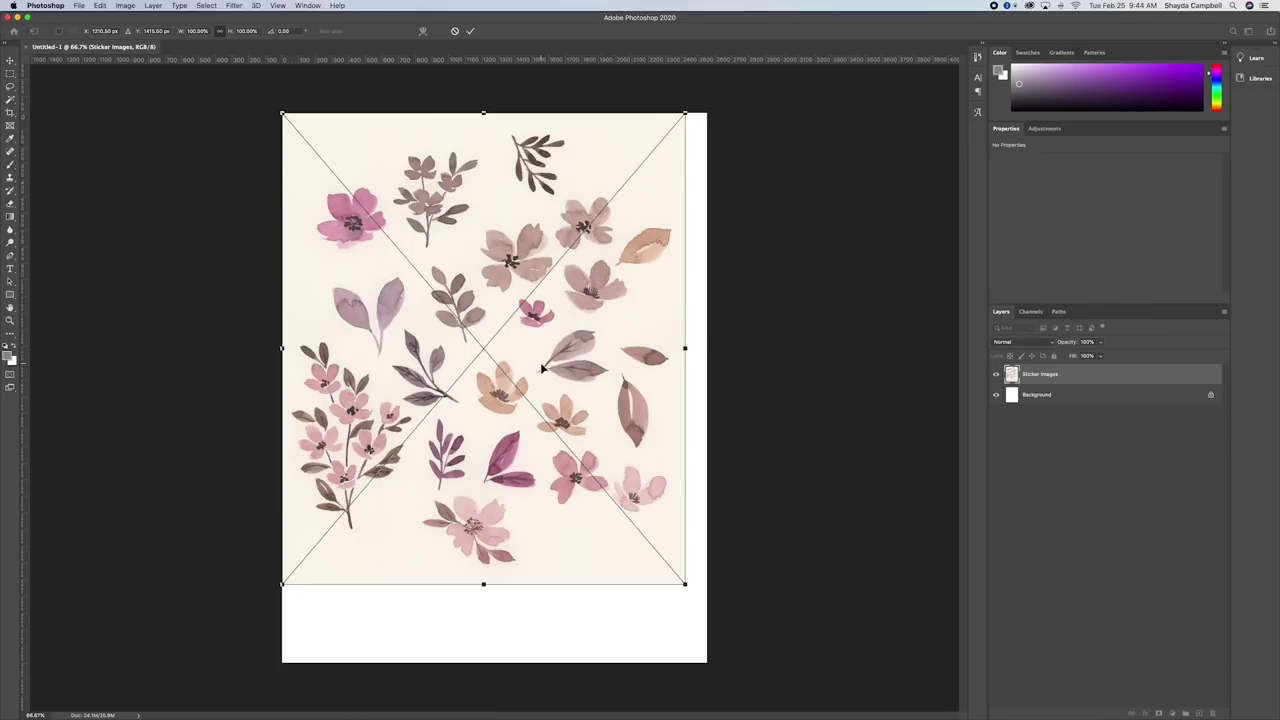
key(Return)
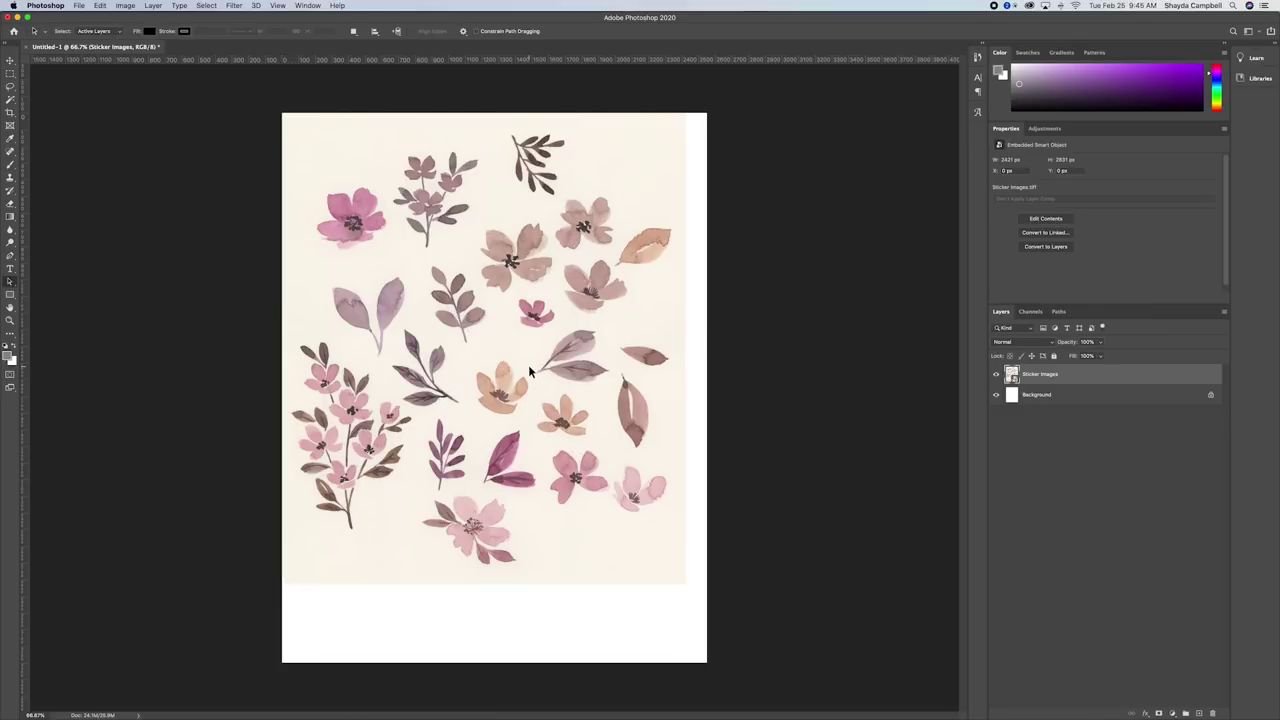
Rasterize the Sticker Images layer from its Layers panel context menu.
right_click(1029, 377)
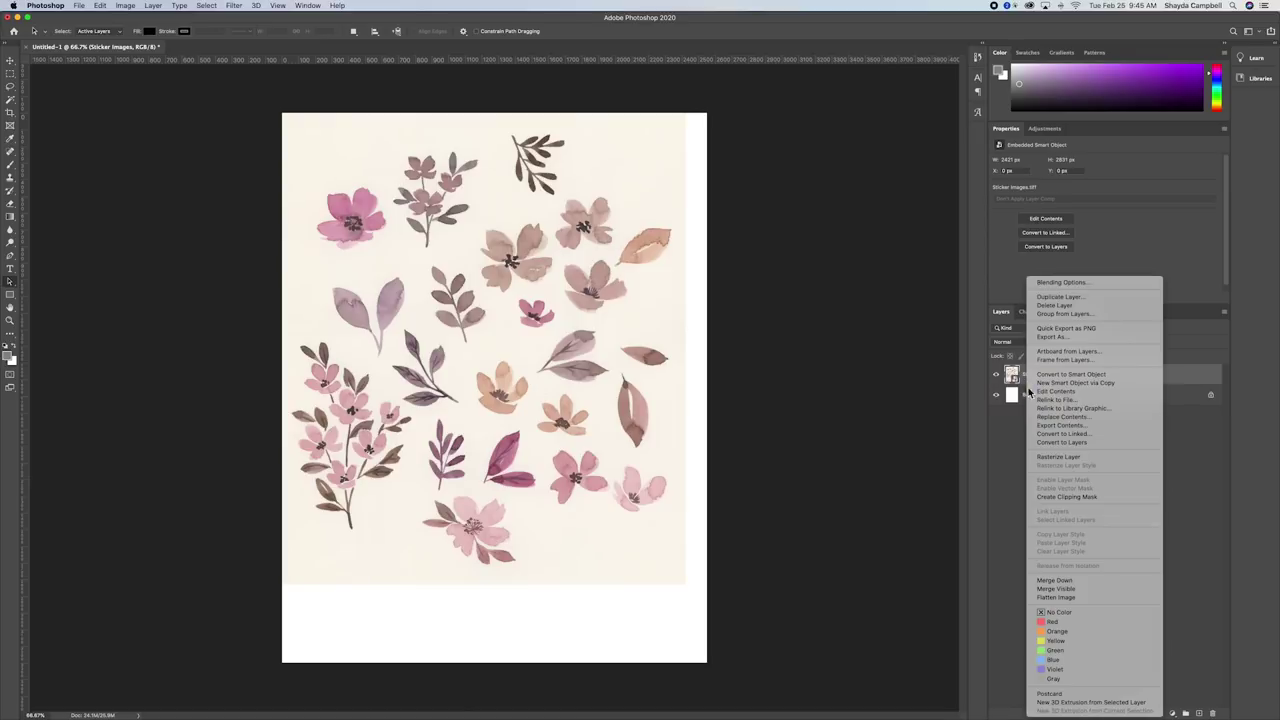
click(1056, 458)
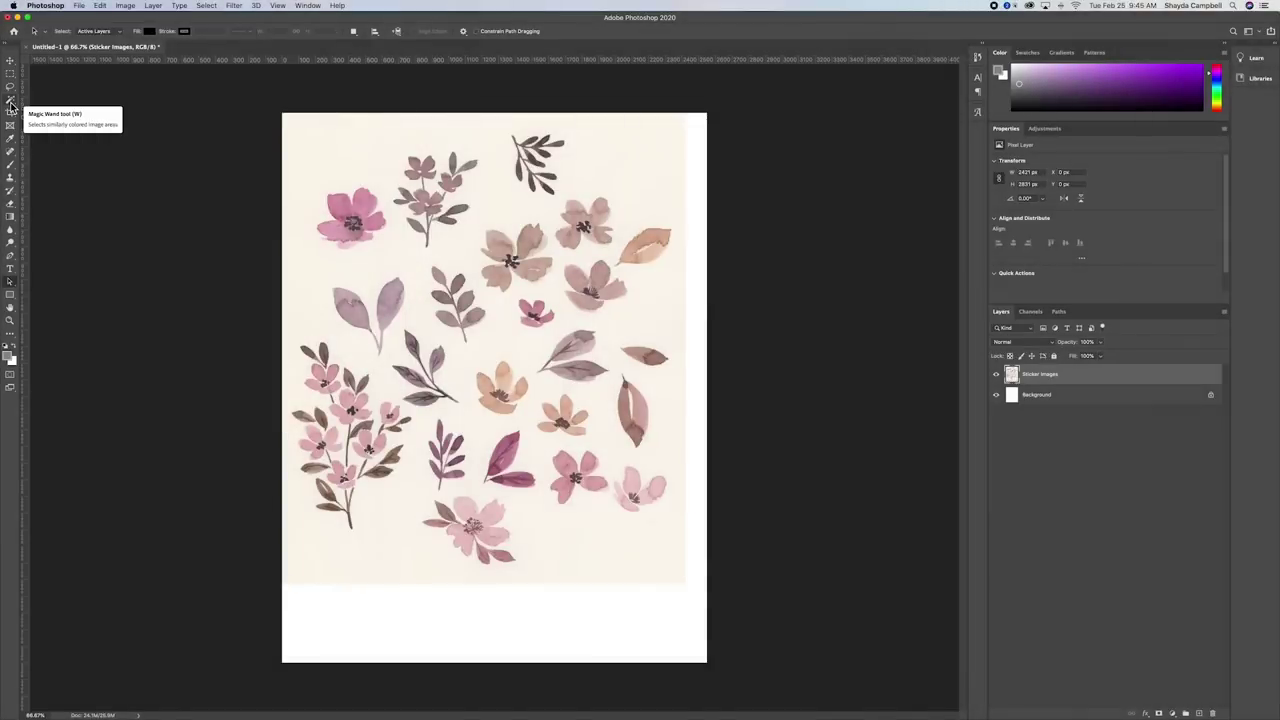
Choose the Magic Wand Tool and select the cream background around the flowers.
click(11, 104)
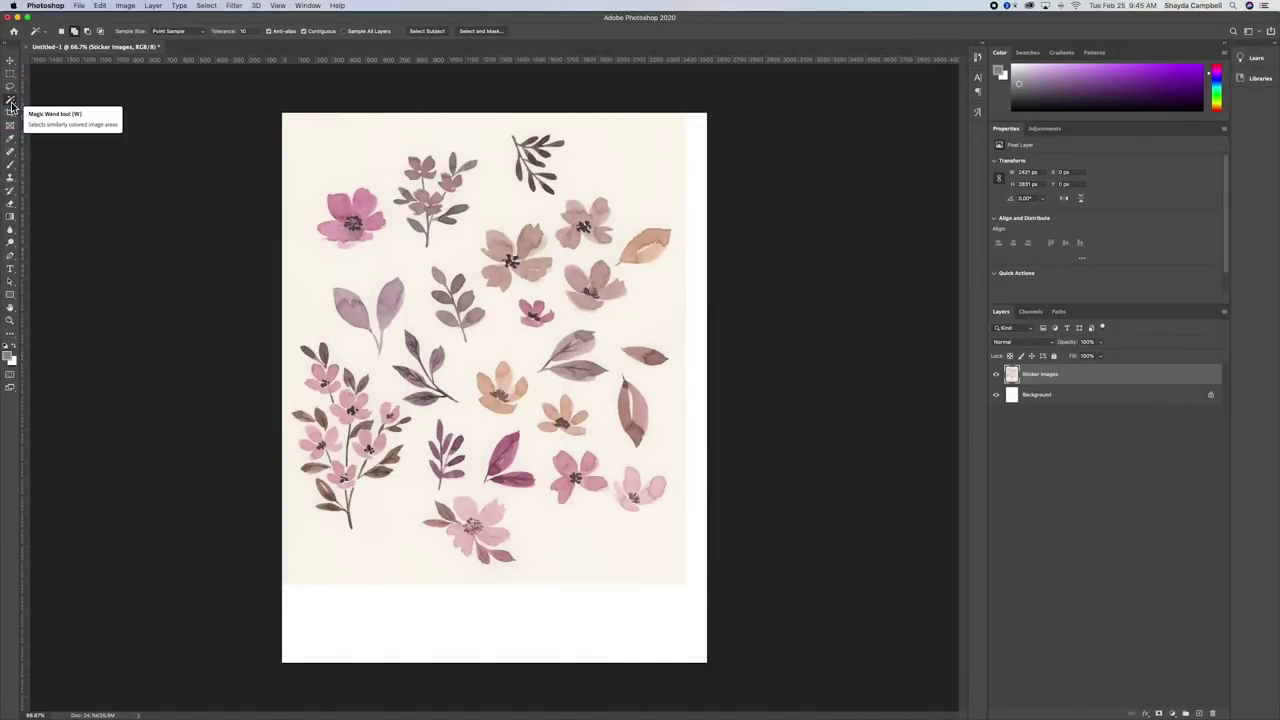
right_click(12, 106)
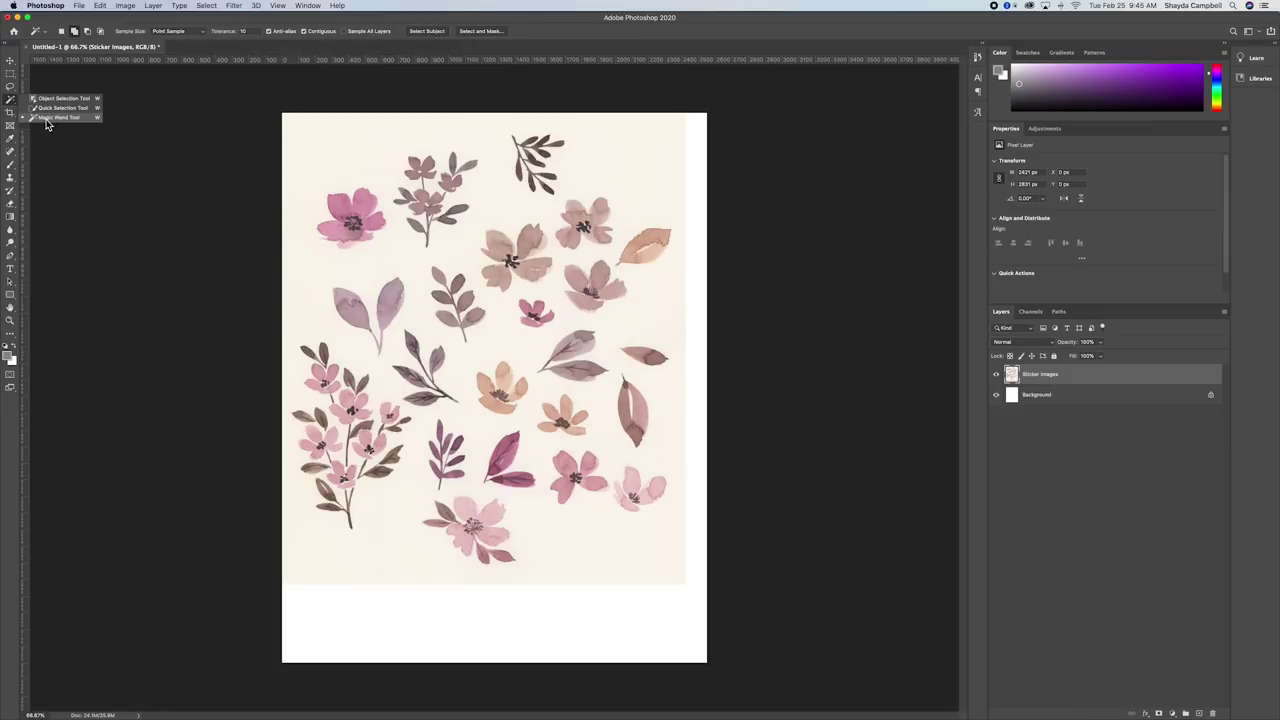
click(46, 120)
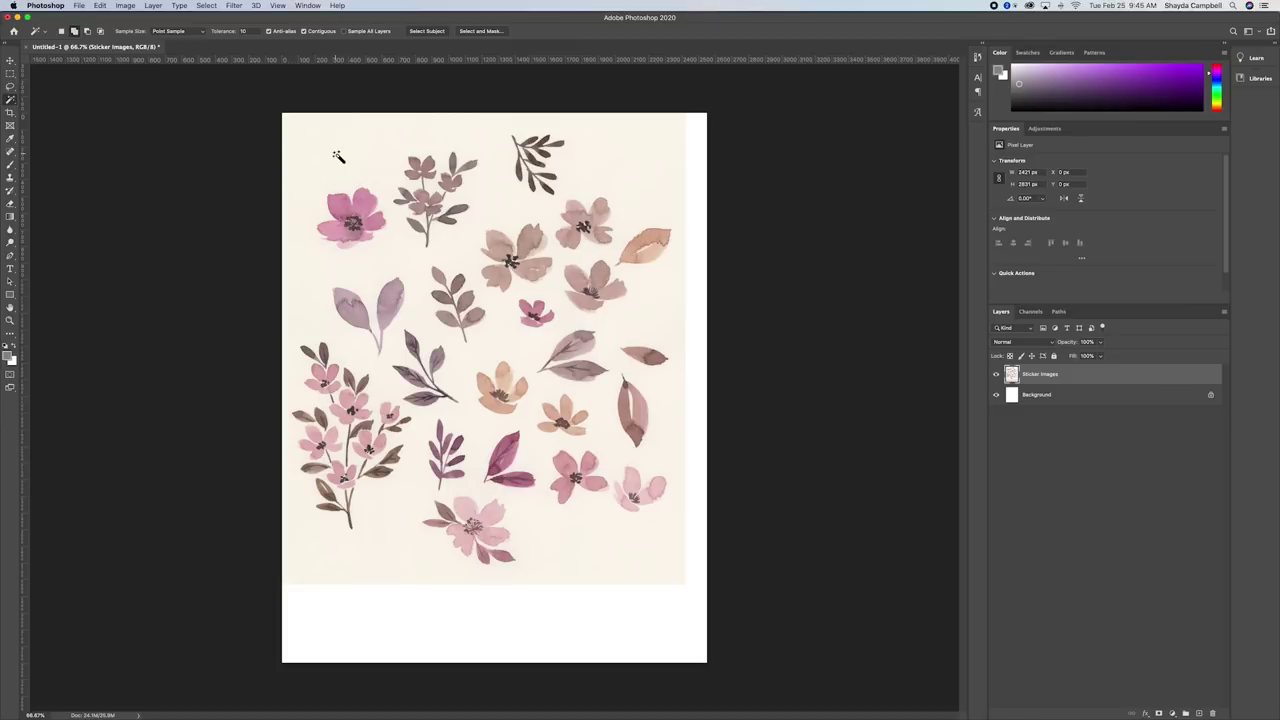
click(337, 157)
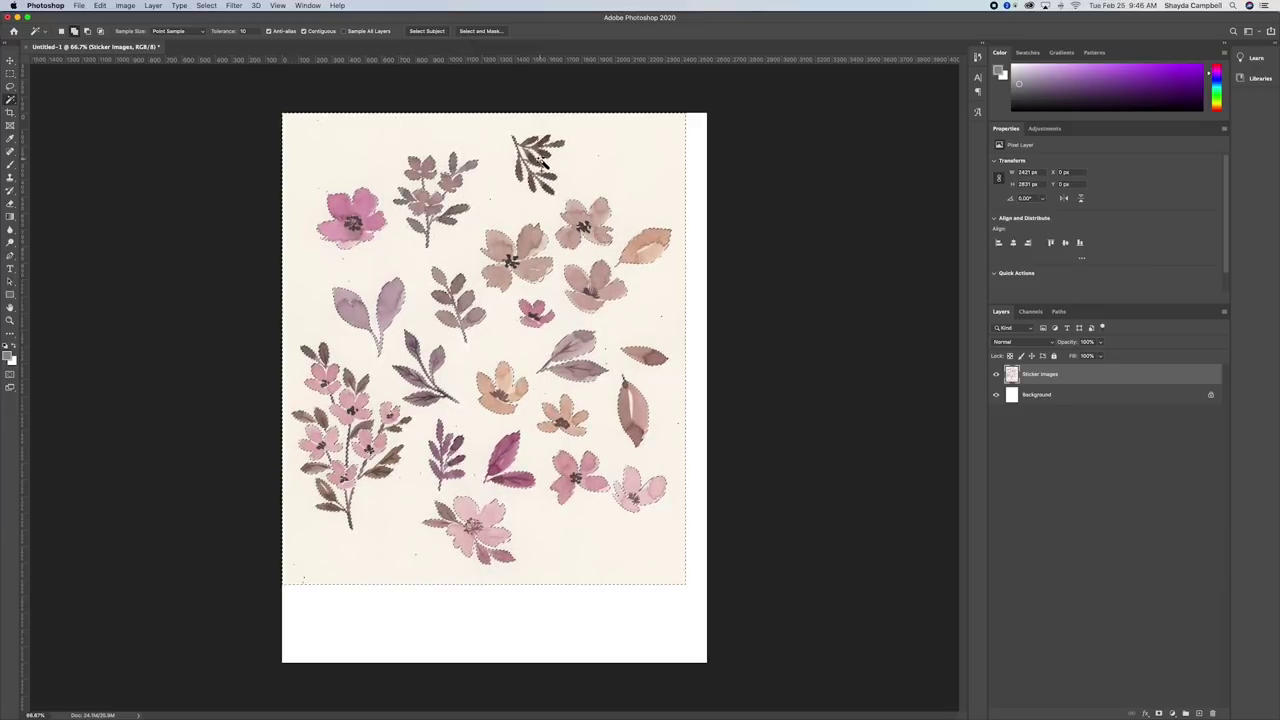
Zoom in and click further spots to check the selection edges around the flowers.
scroll(540, 160, up, 5)
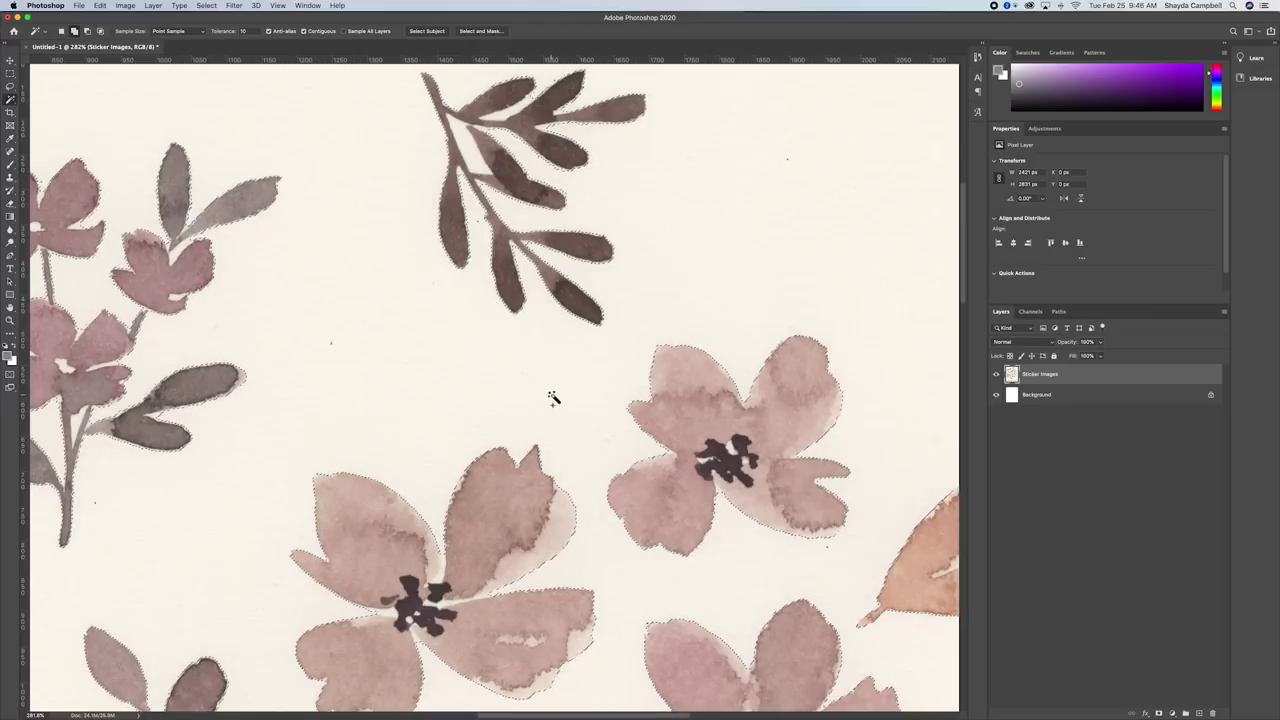
scroll(331, 346, up, 4)
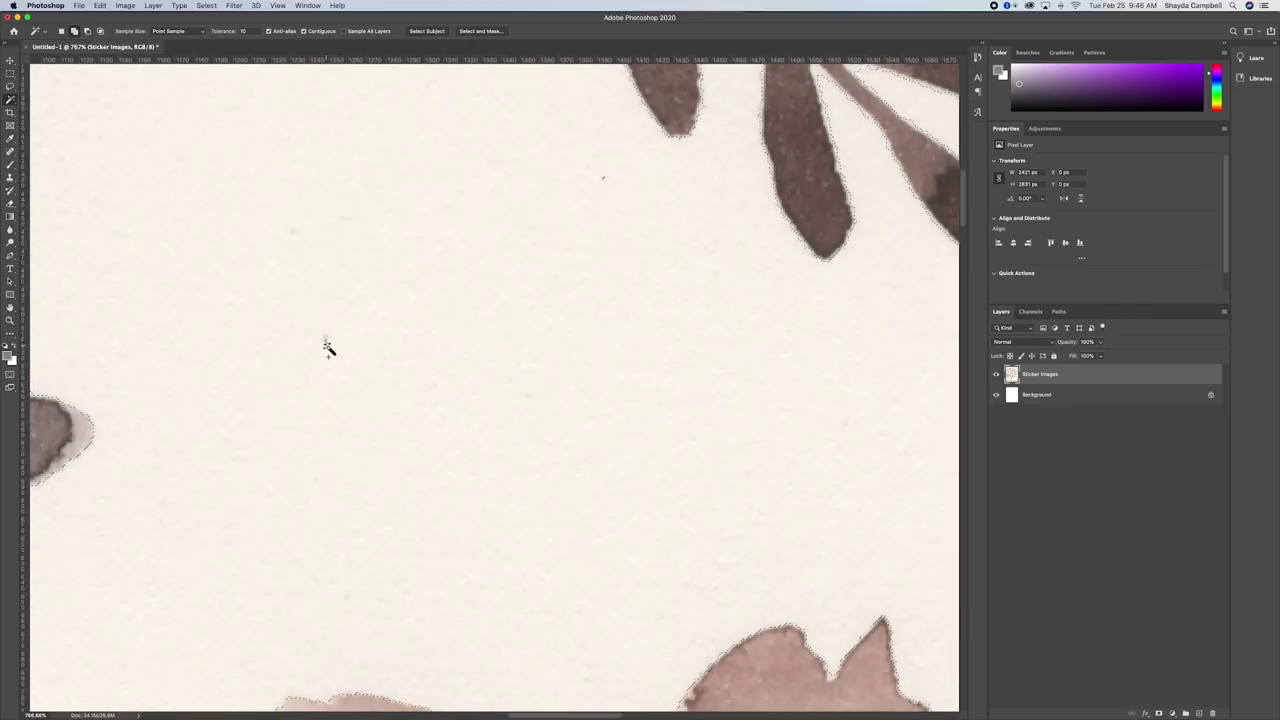
click(329, 346)
click(329, 346)
scroll(329, 346, up, 2)
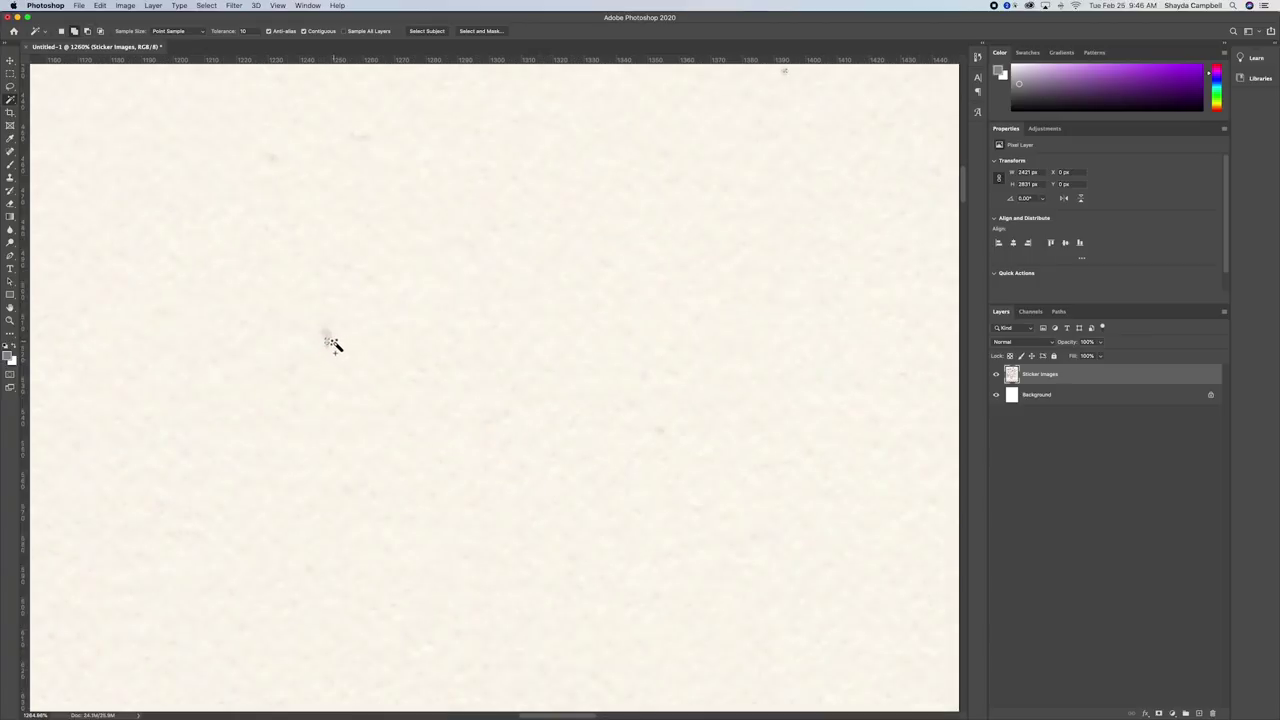
click(329, 343)
click(457, 362)
scroll(463, 360, down, 3)
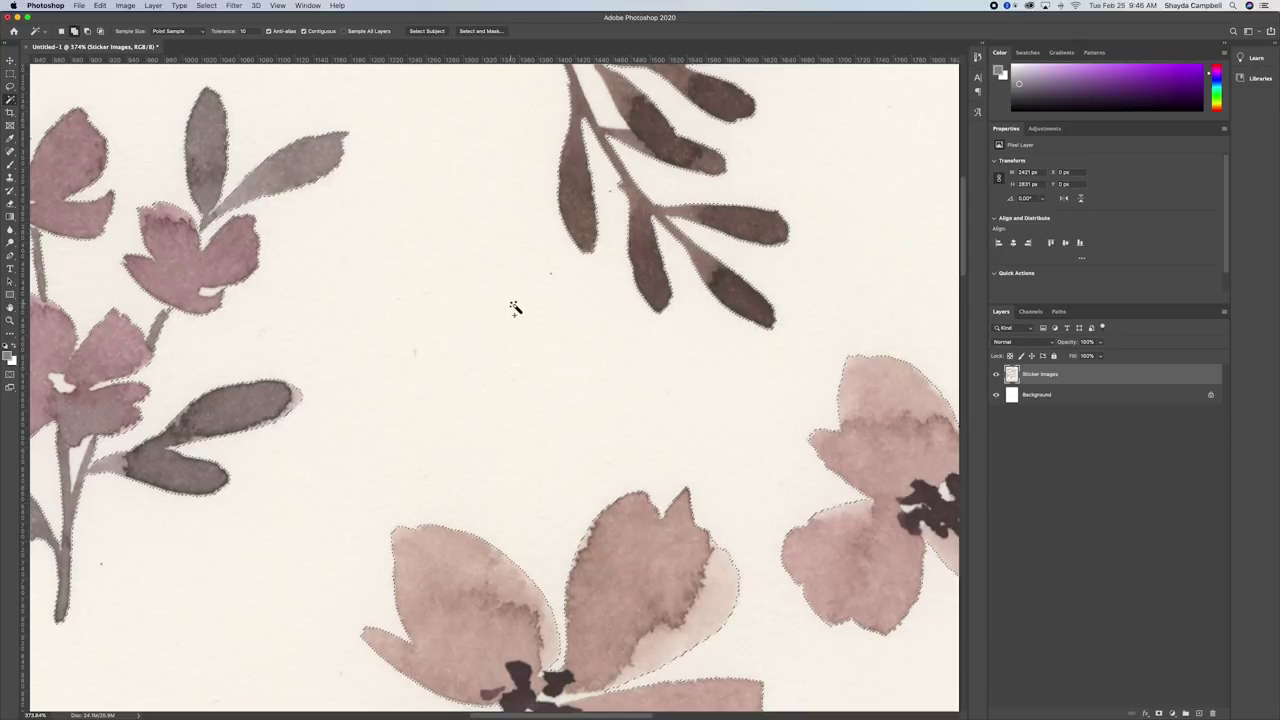
Check the selection at other spots on the sheet, then fit the whole page on screen.
scroll(553, 272, up, 5)
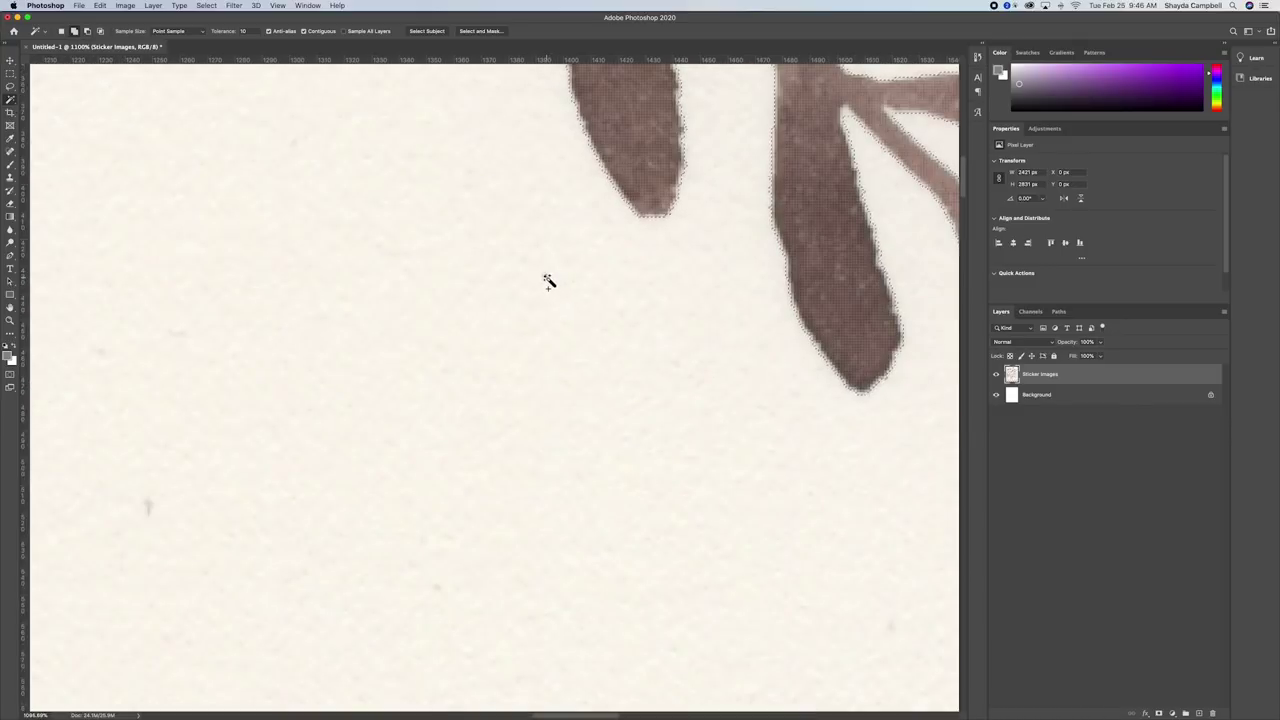
click(586, 300)
scroll(626, 292, down, 2)
scroll(688, 128, up, 4)
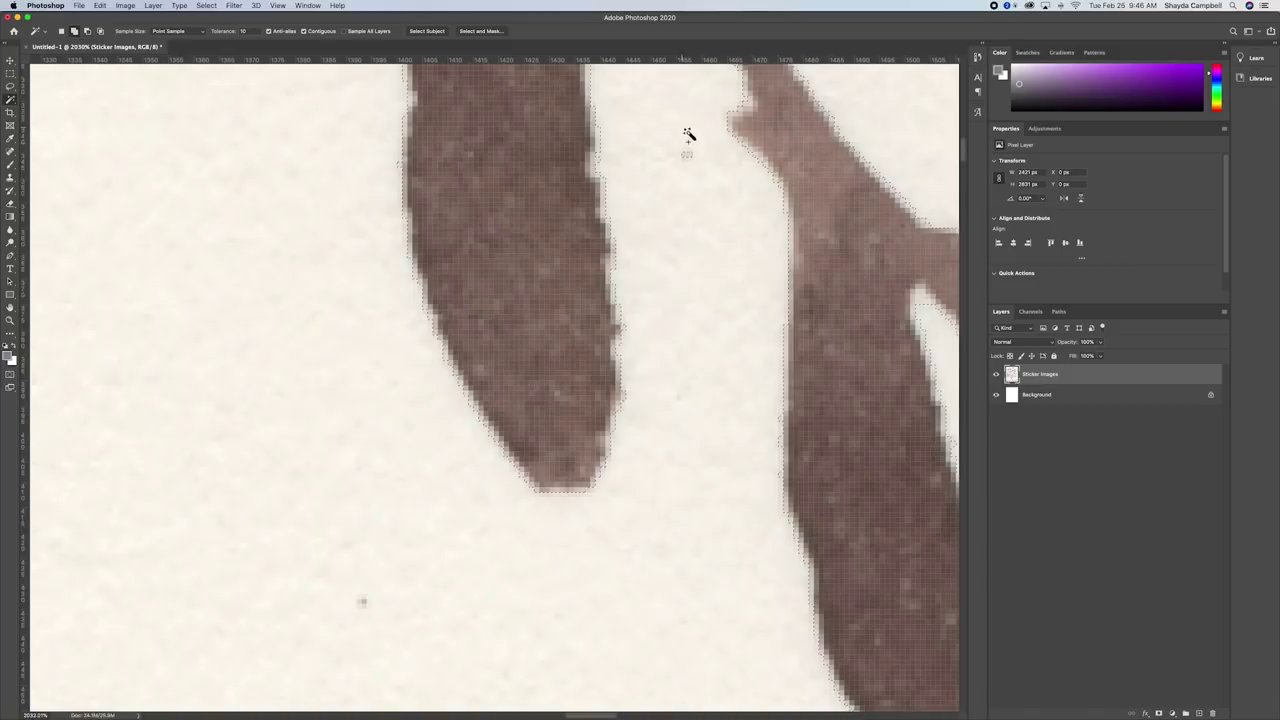
click(688, 158)
scroll(690, 195, down, 5)
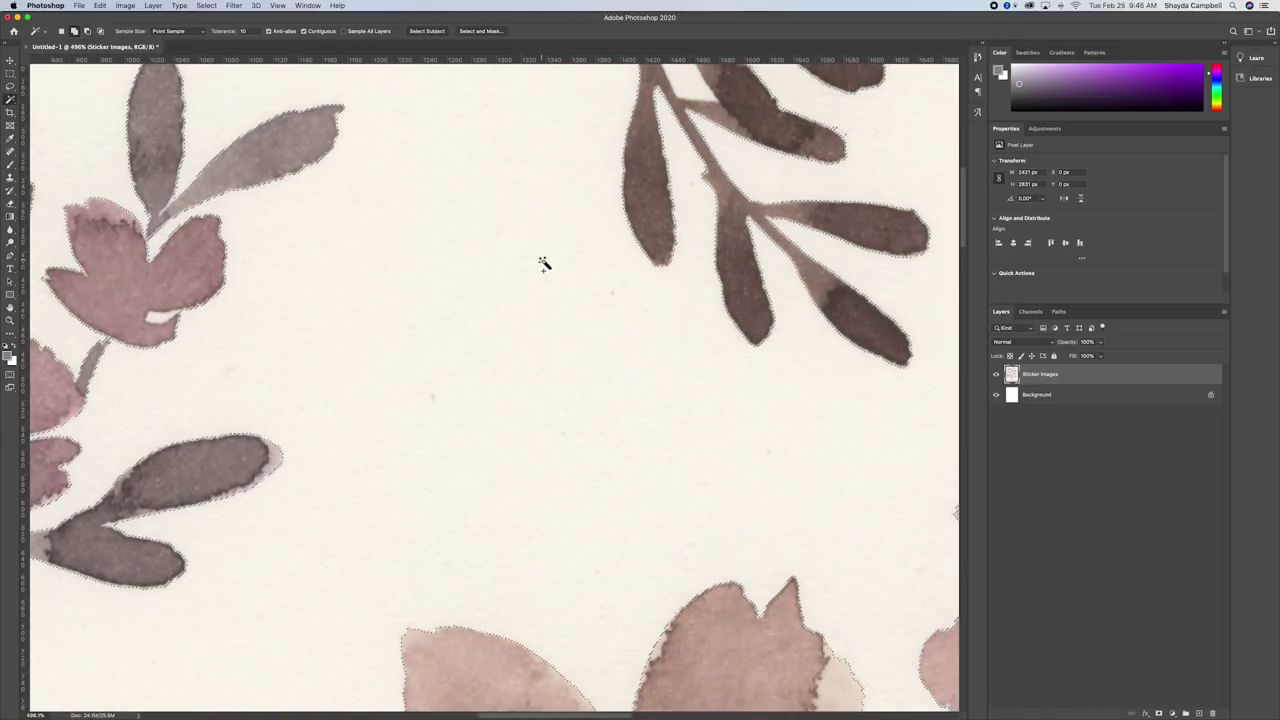
scroll(543, 264, down, 2)
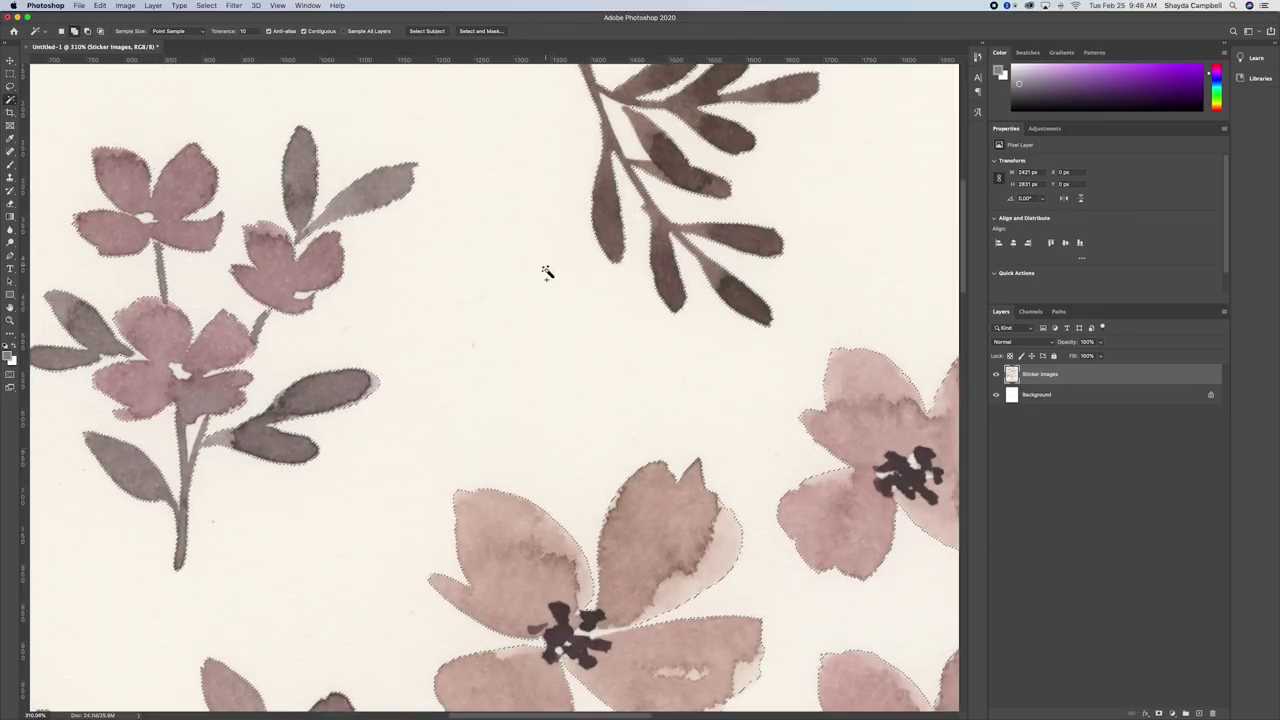
key(super+0)
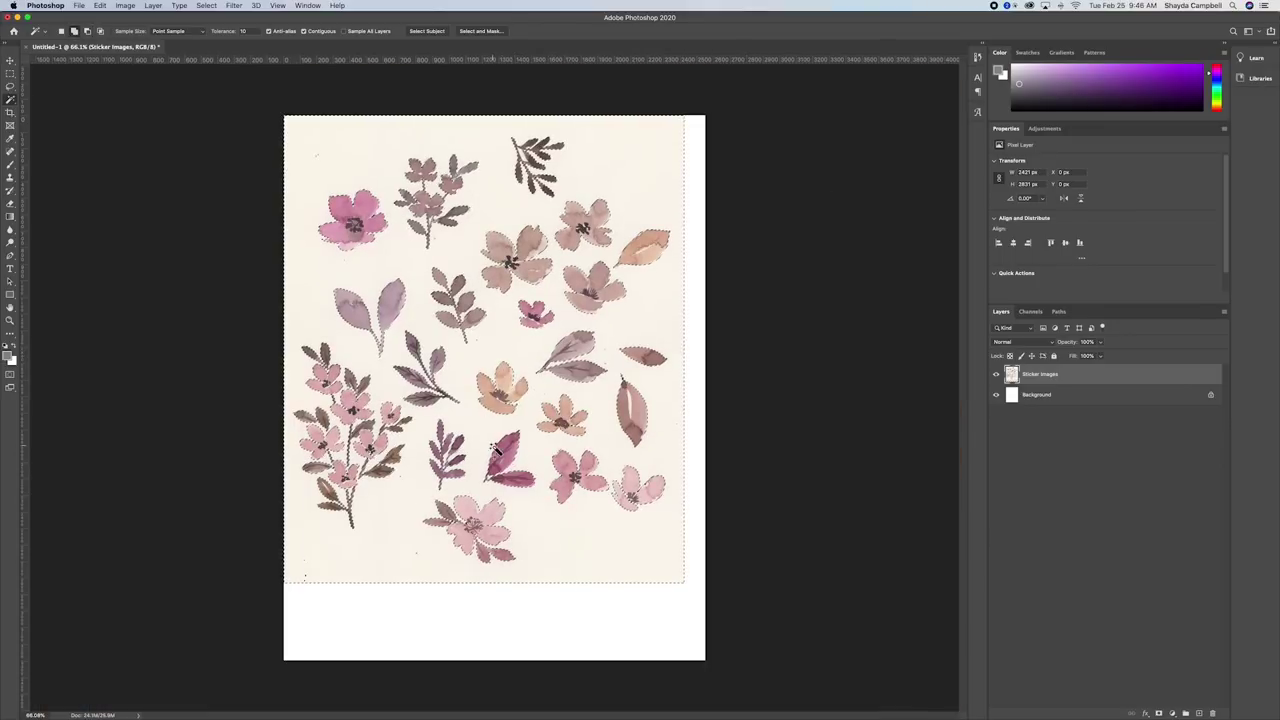
scroll(496, 449, up, 3)
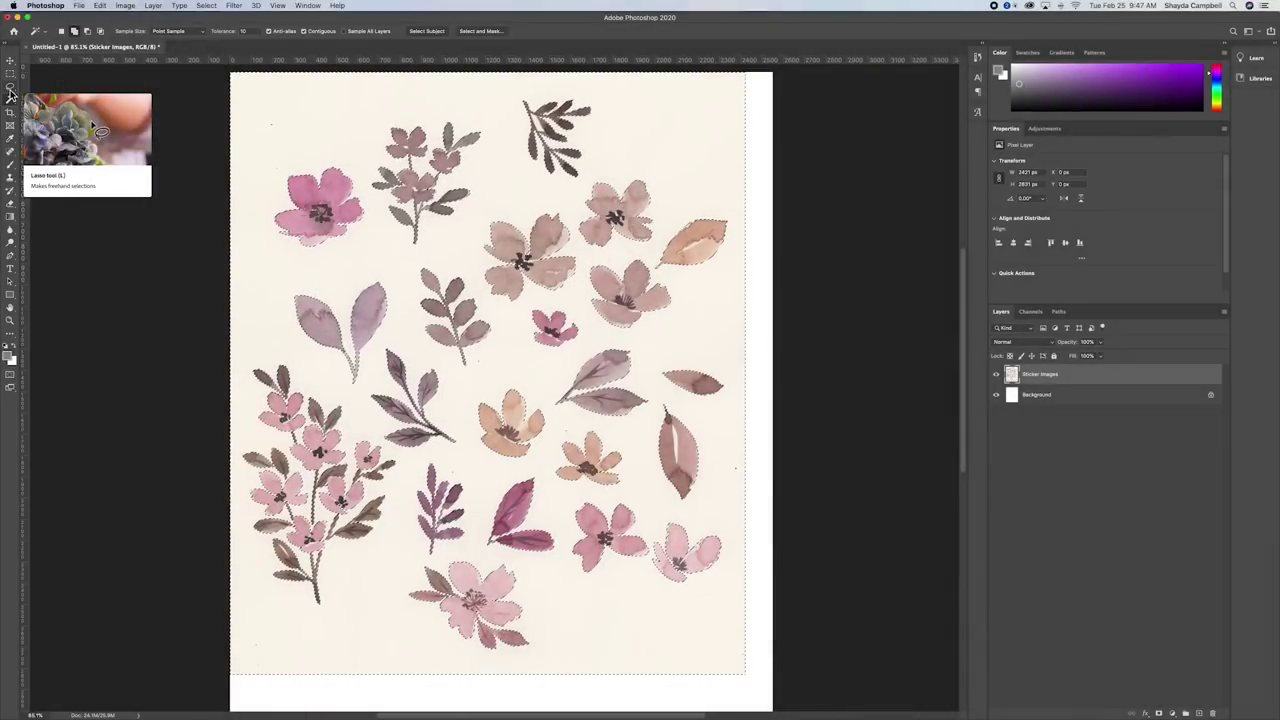
Choose the plain Lasso Tool and add large areas of the artwork to the selection.
click(10, 91)
click(10, 91)
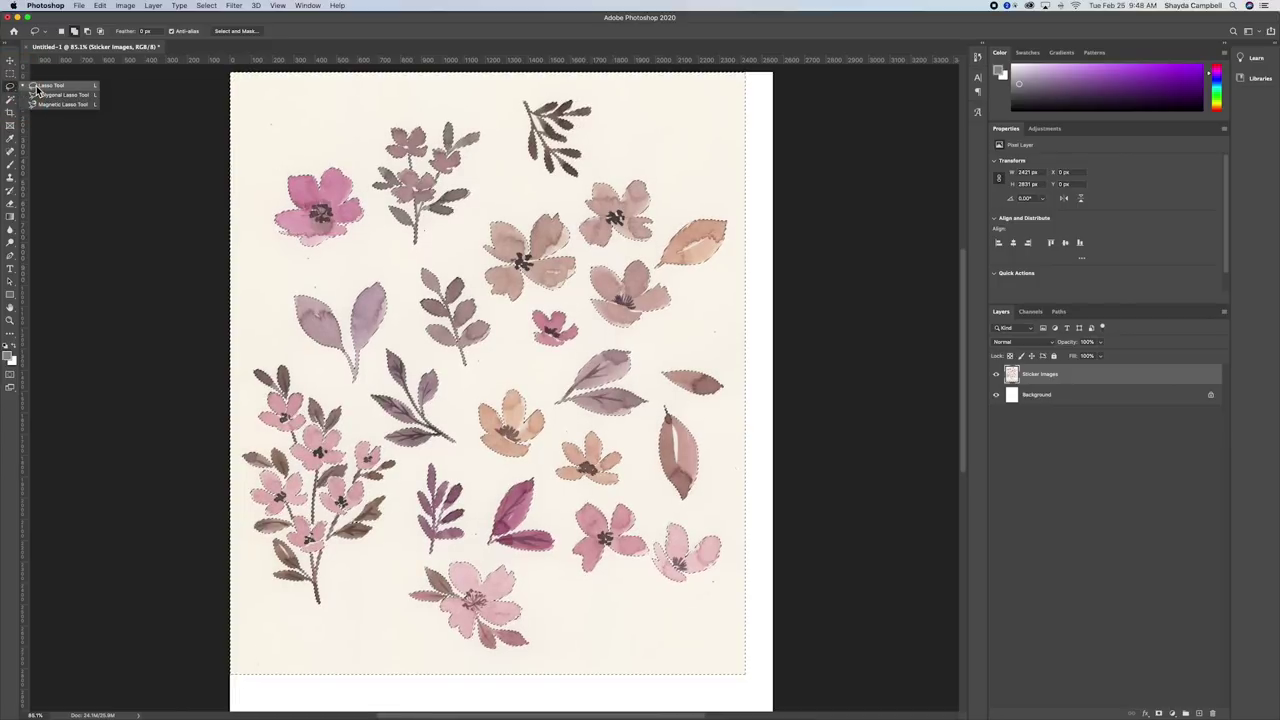
click(37, 90)
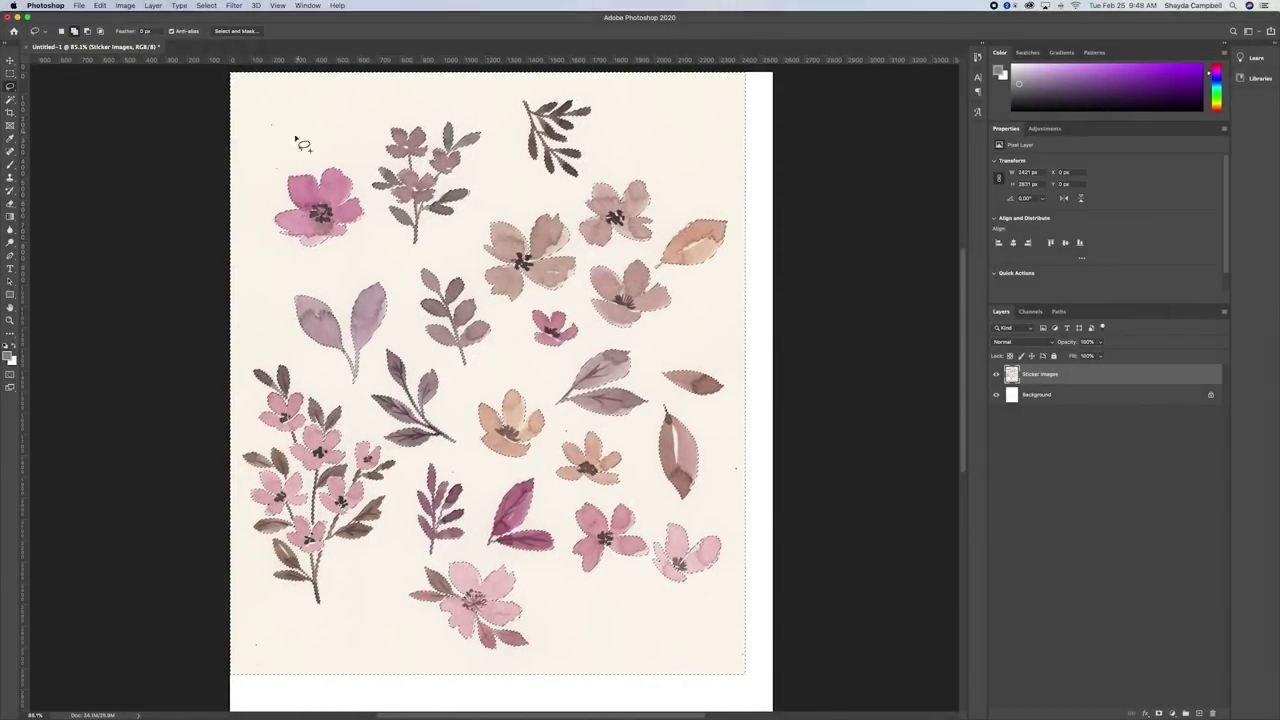
mouse_move(282, 117)
mouse_down()
mouse_move(254, 147)
mouse_move(286, 337)
mouse_move(371, 643)
mouse_up()
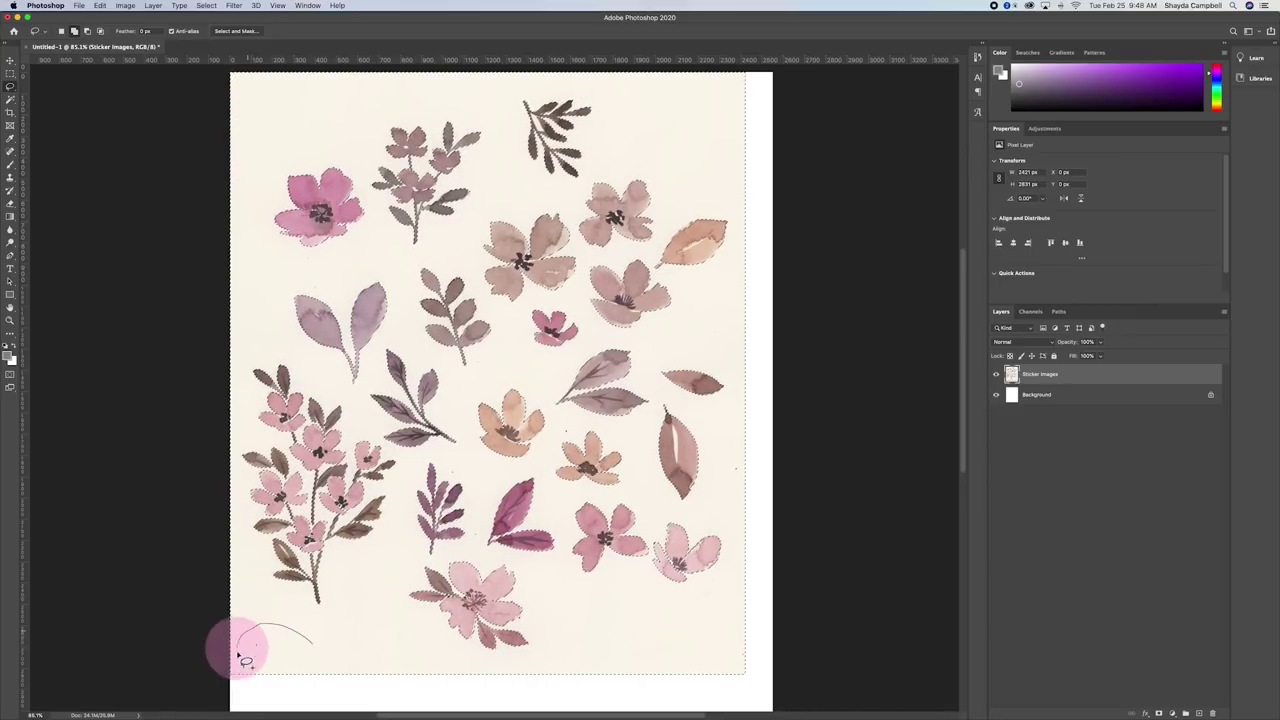
mouse_move(293, 637)
mouse_down()
mouse_move(306, 255)
mouse_move(297, 287)
mouse_move(322, 289)
mouse_move(330, 268)
mouse_move(433, 235)
mouse_move(476, 303)
mouse_move(686, 484)
mouse_up()
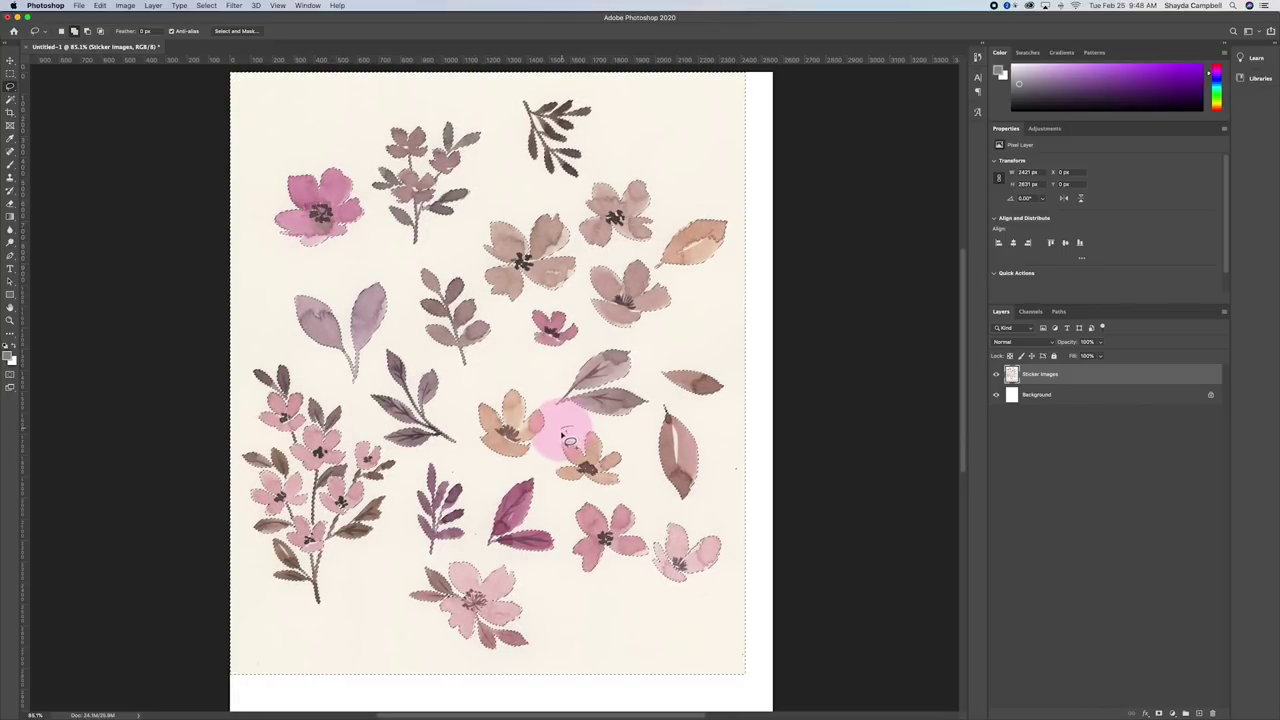
Add the orange flowers, purple sprig and pale pink bottom-right flower to the selection.
drag(558, 452, 560, 456)
drag(449, 470, 455, 485)
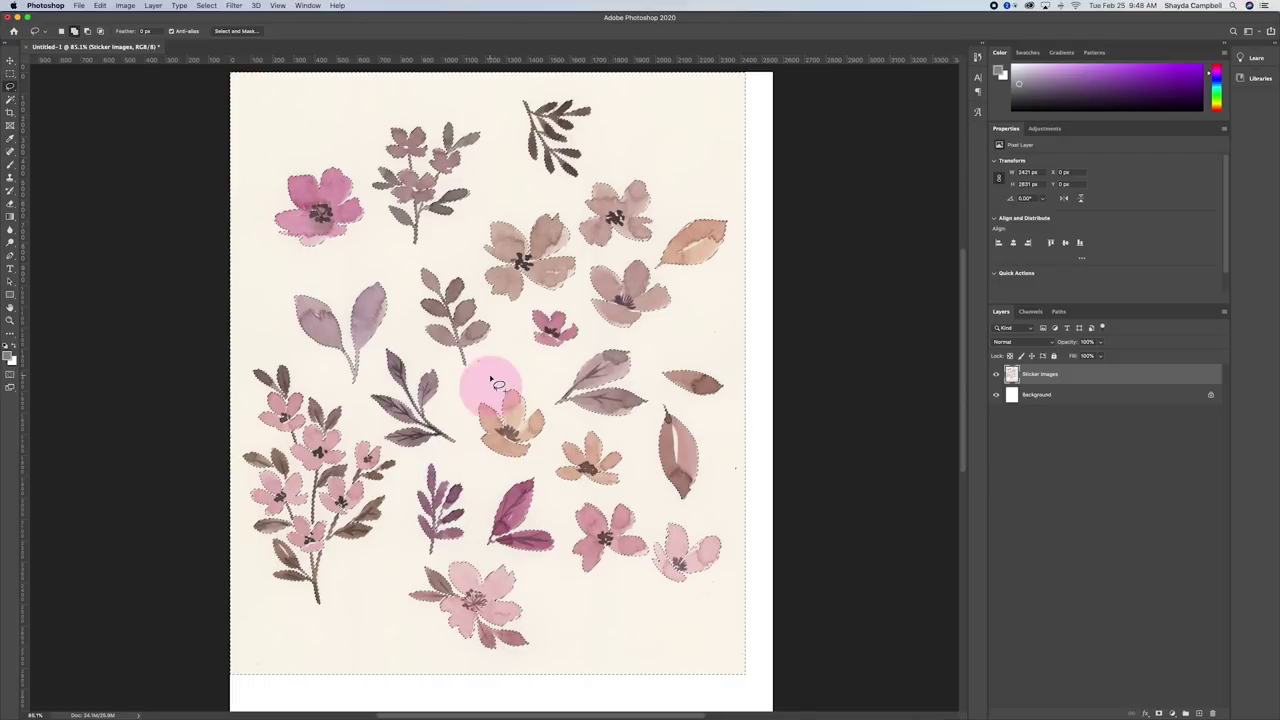
mouse_move(491, 380)
mouse_down()
mouse_move(480, 362)
mouse_move(471, 514)
mouse_move(483, 548)
mouse_up()
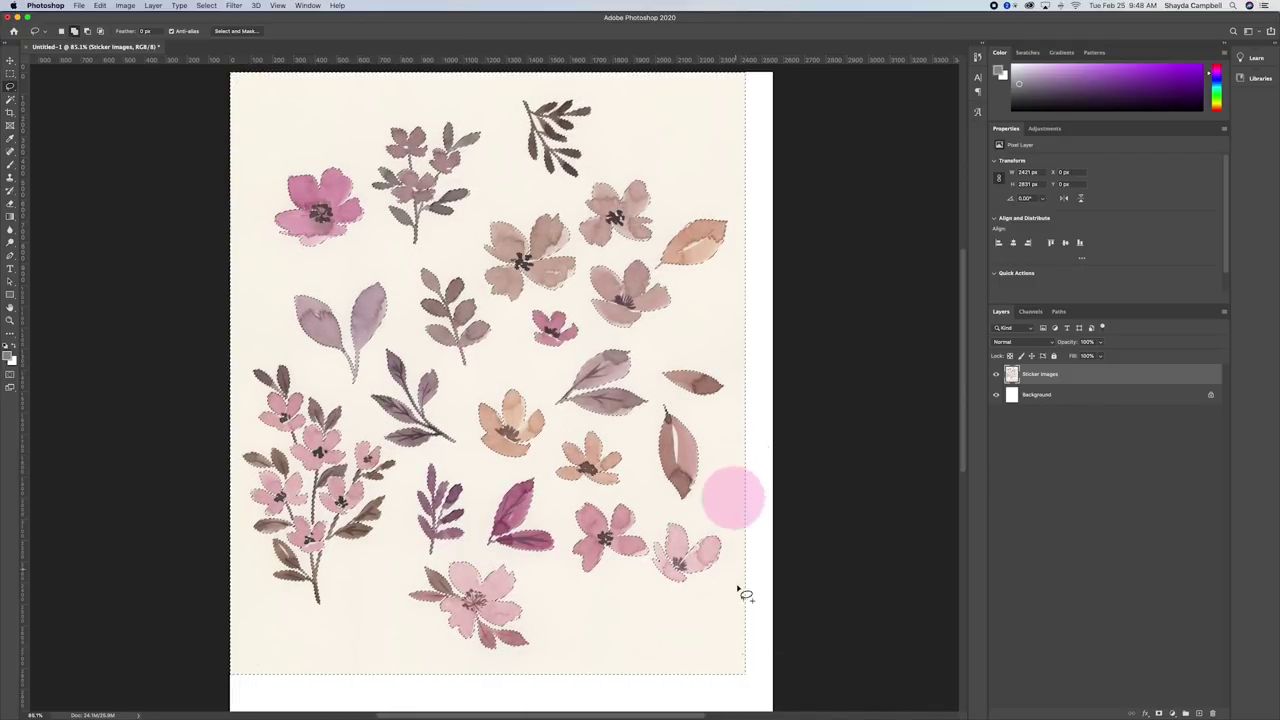
drag(740, 591, 811, 609)
mouse_move(727, 587)
mouse_down()
mouse_move(777, 434)
mouse_move(745, 370)
mouse_up()
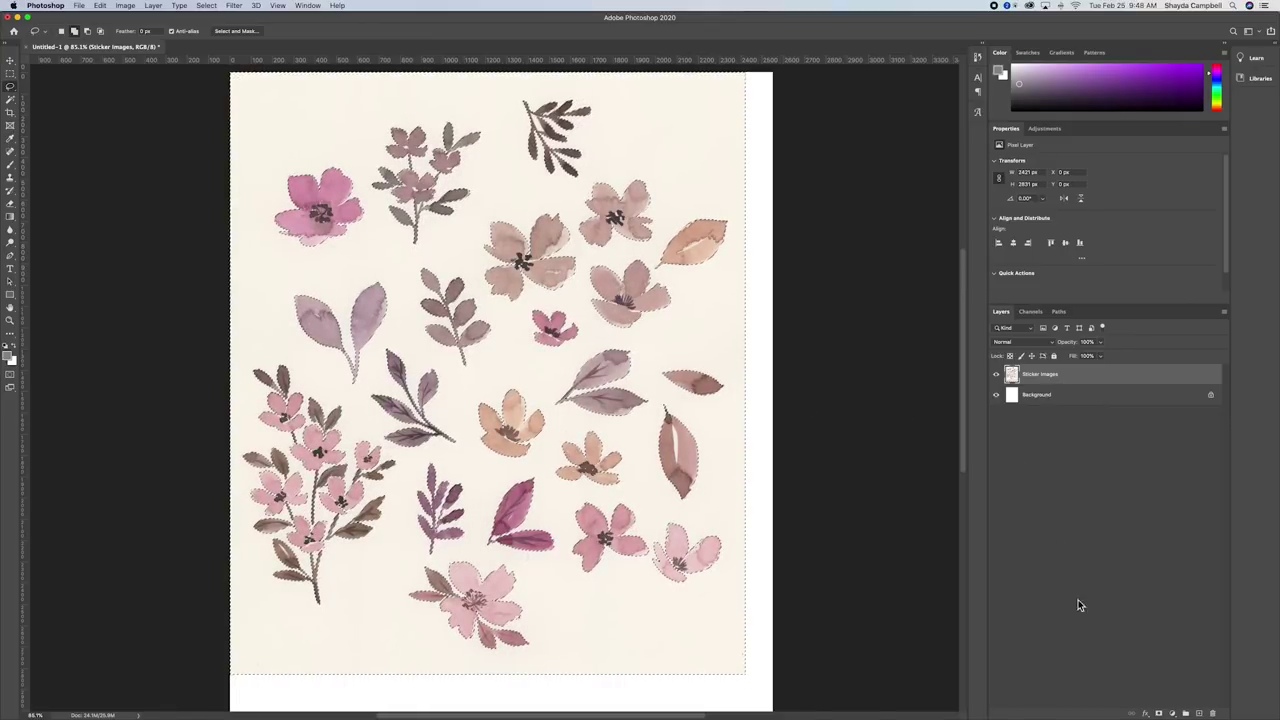
Add a layer mask from the flower selection and target the new mask thumbnail.
click(1159, 713)
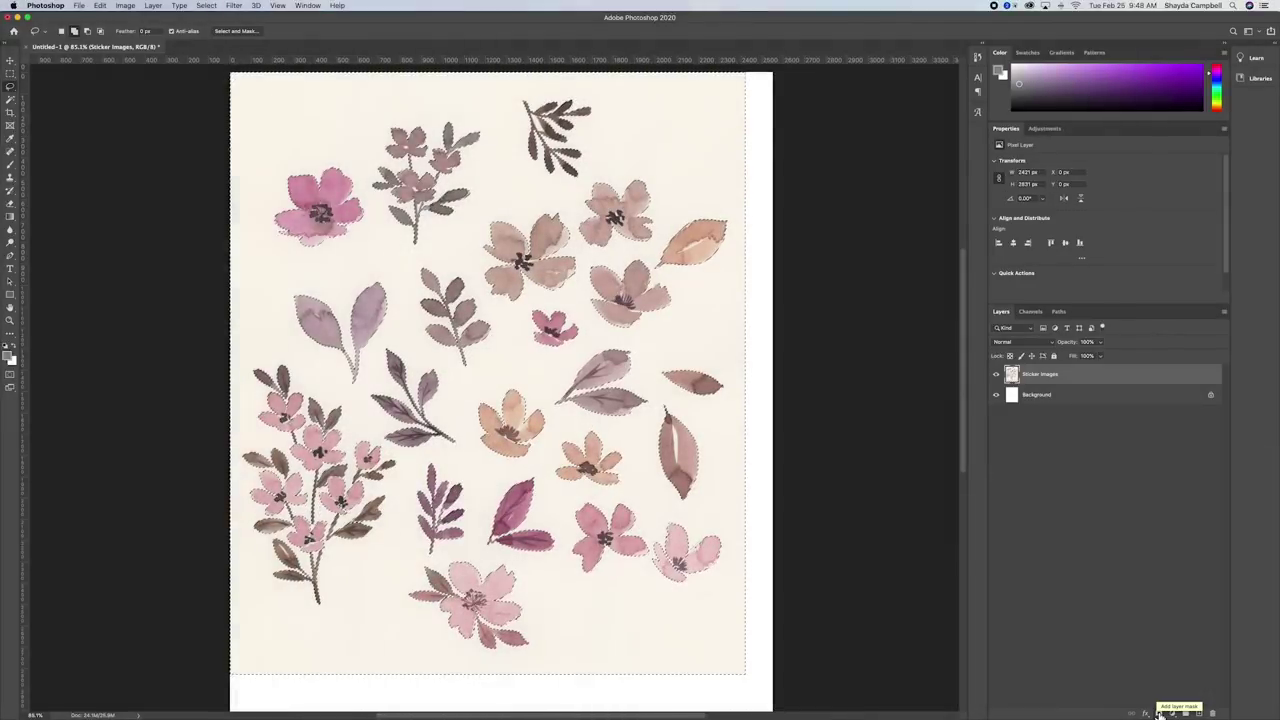
click(1159, 713)
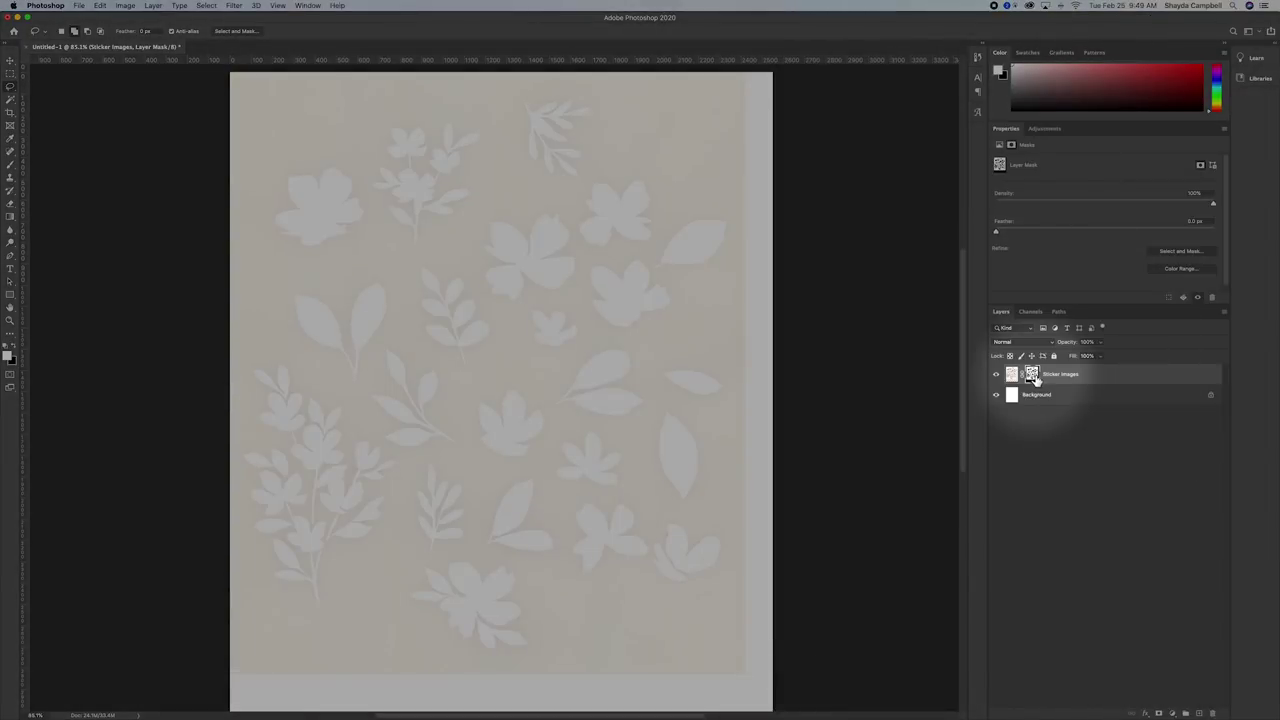
click(1034, 376)
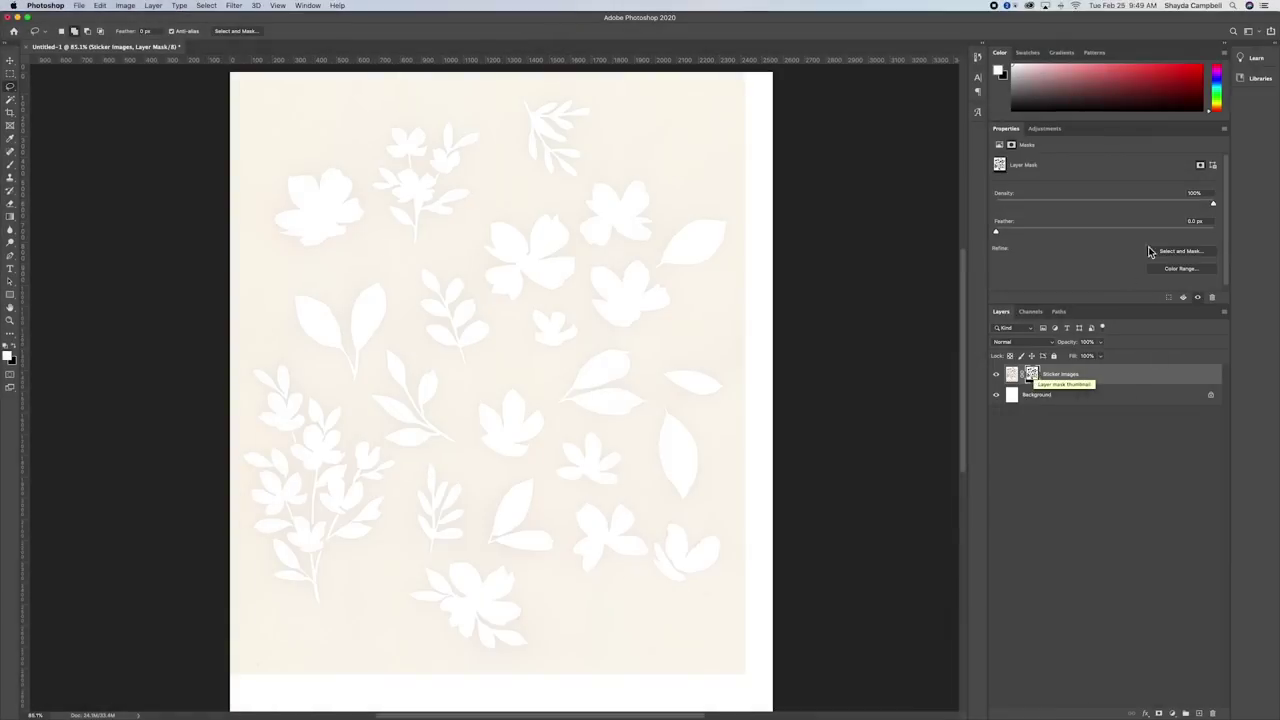
Invert the Sticker Images layer mask from the Properties panel's Masks section.
click(1225, 282)
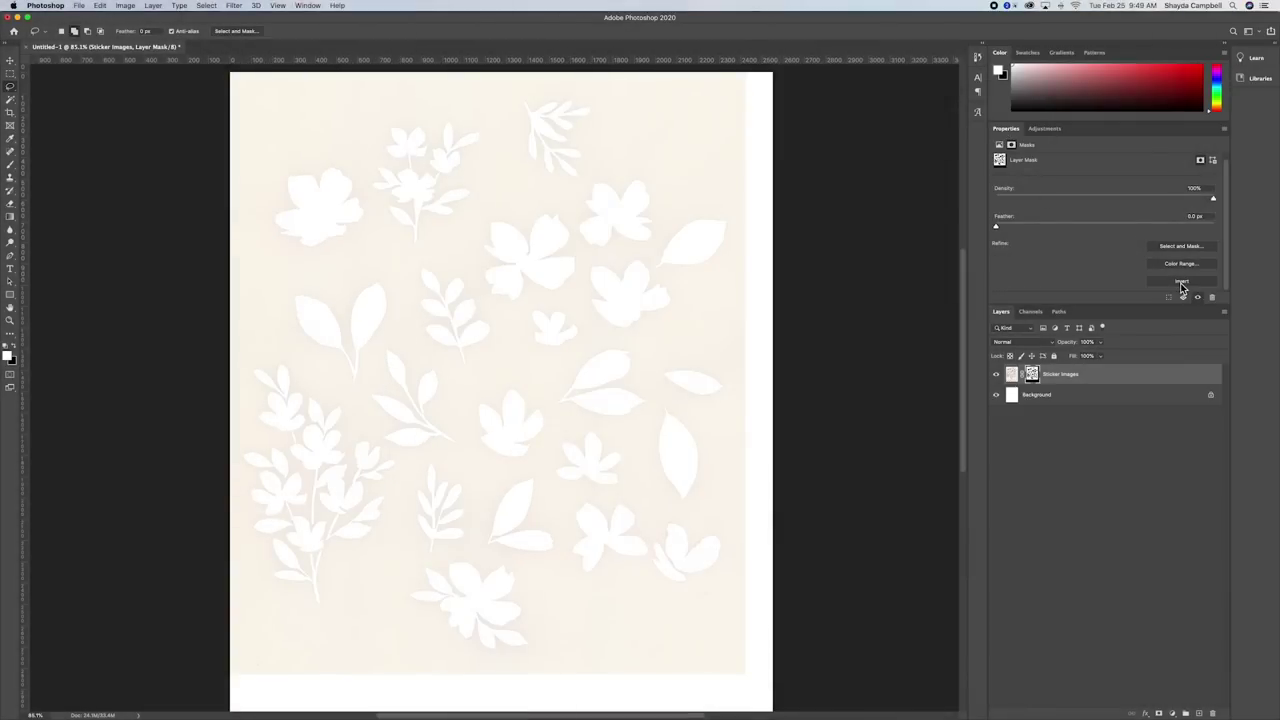
click(1181, 284)
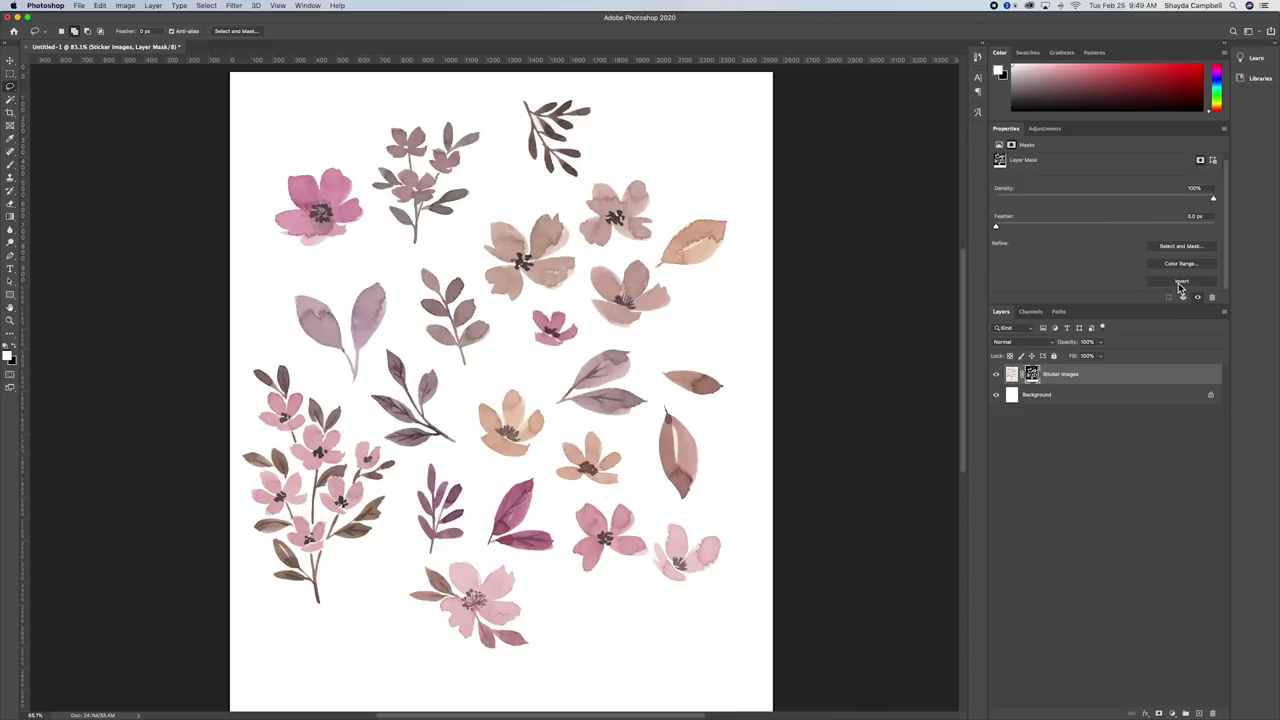
click(1190, 250)
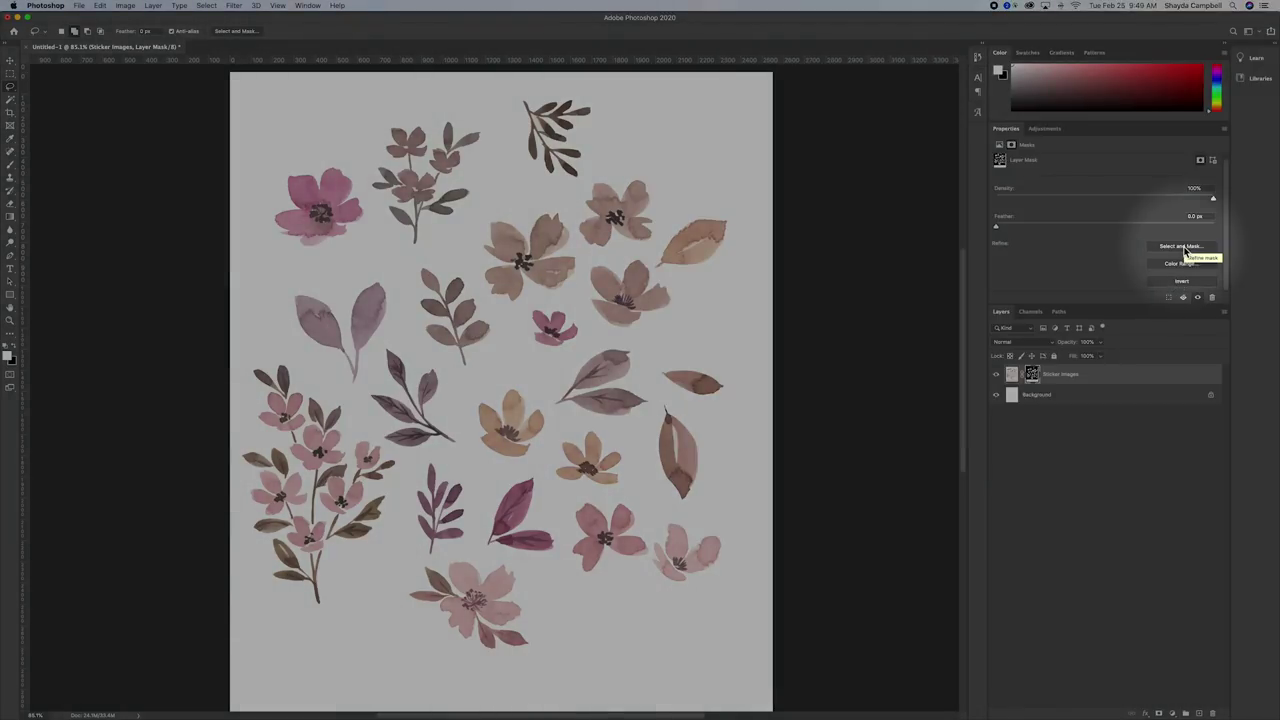
Open Select and Mask and preview the mask in Overlay view mode.
click(1186, 250)
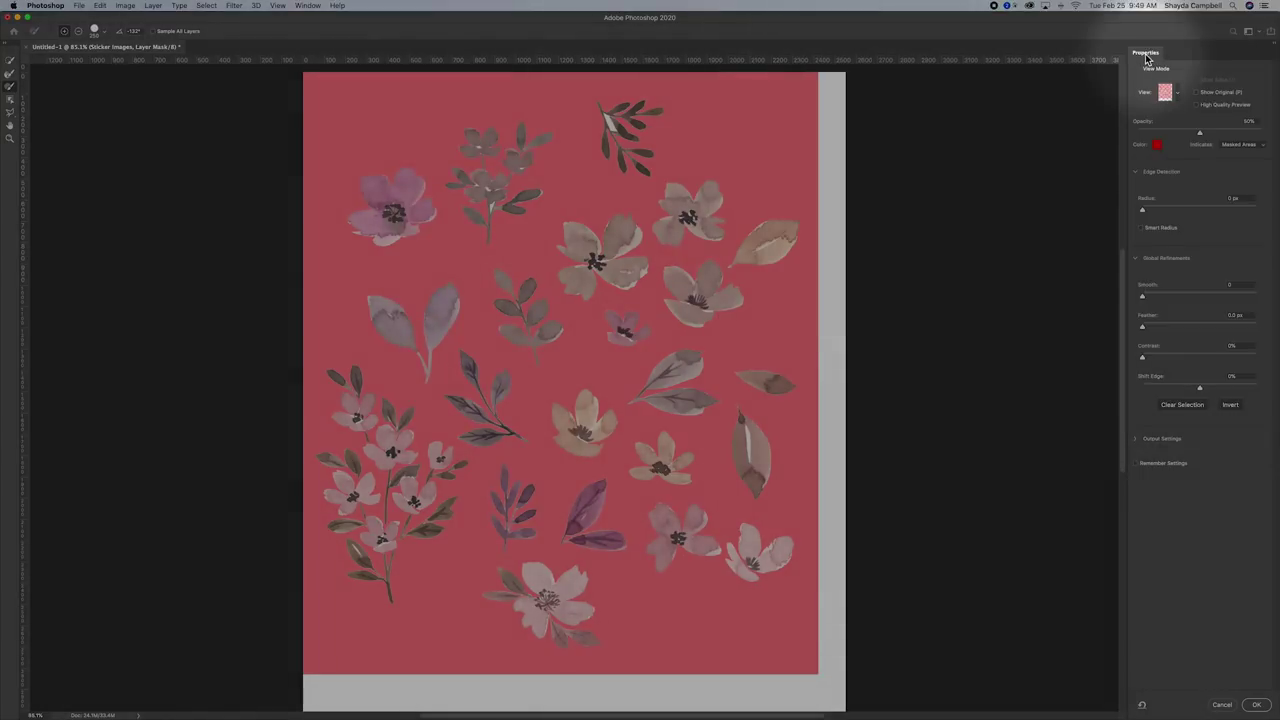
click(1176, 93)
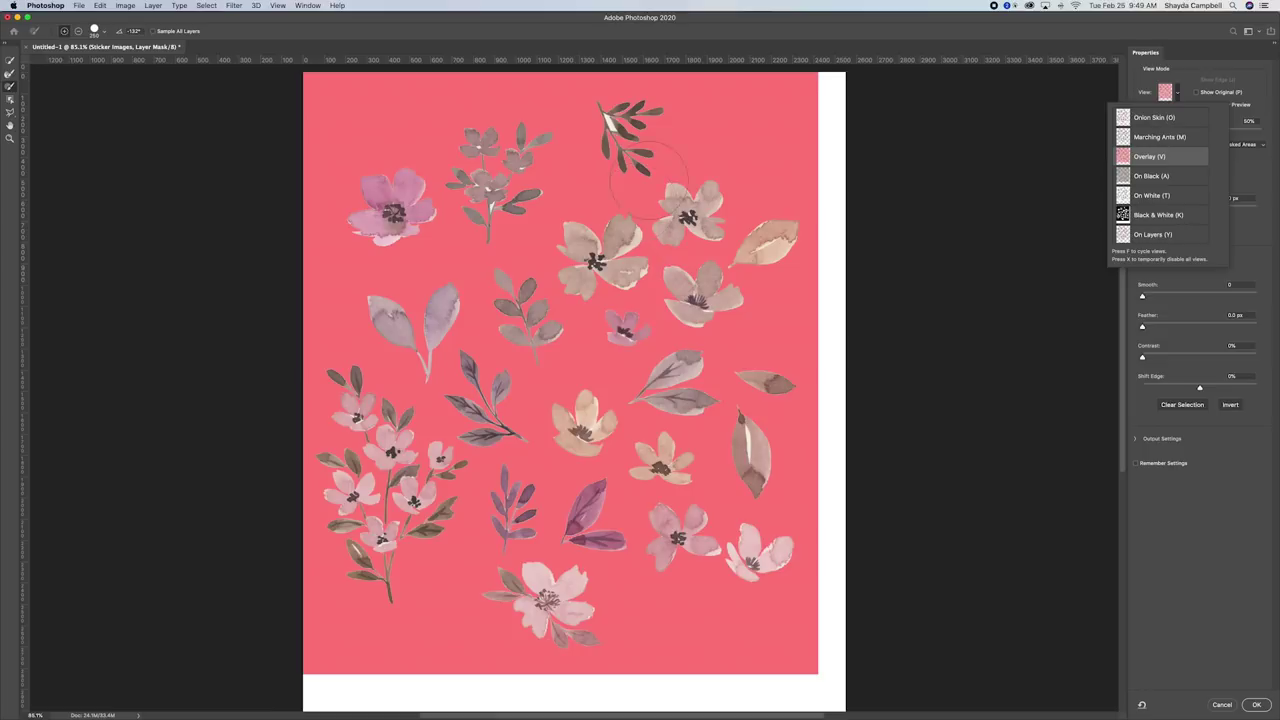
click(768, 63)
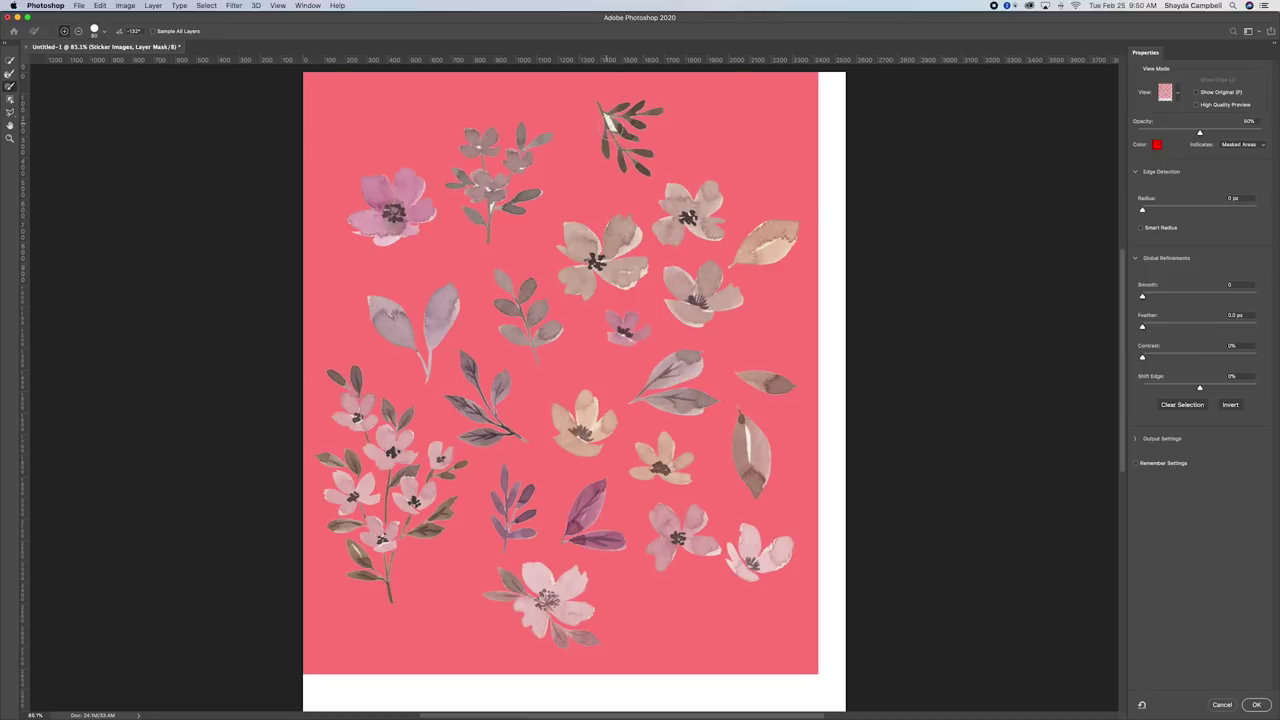
Zoom in on the sprig's white patch and set a smaller Brush Tool to Subtract mode.
alt+scroll(607, 120, up, 10)
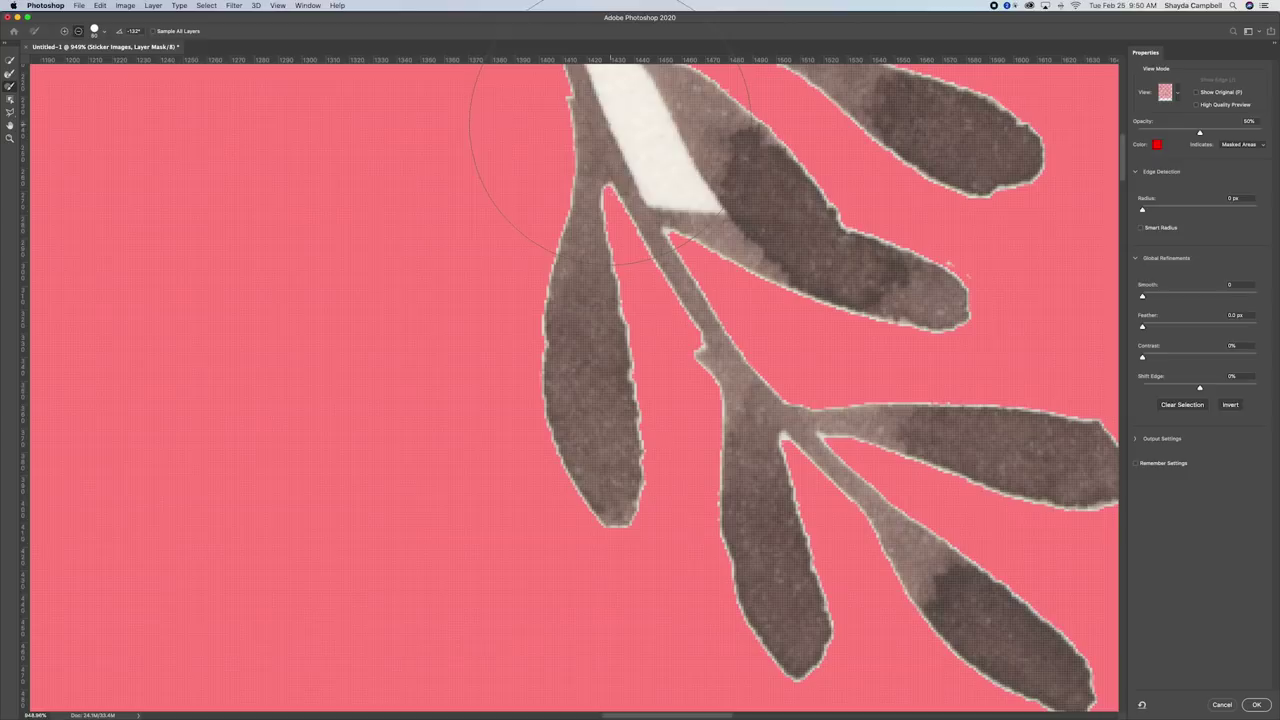
drag(644, 142, 614, 262)
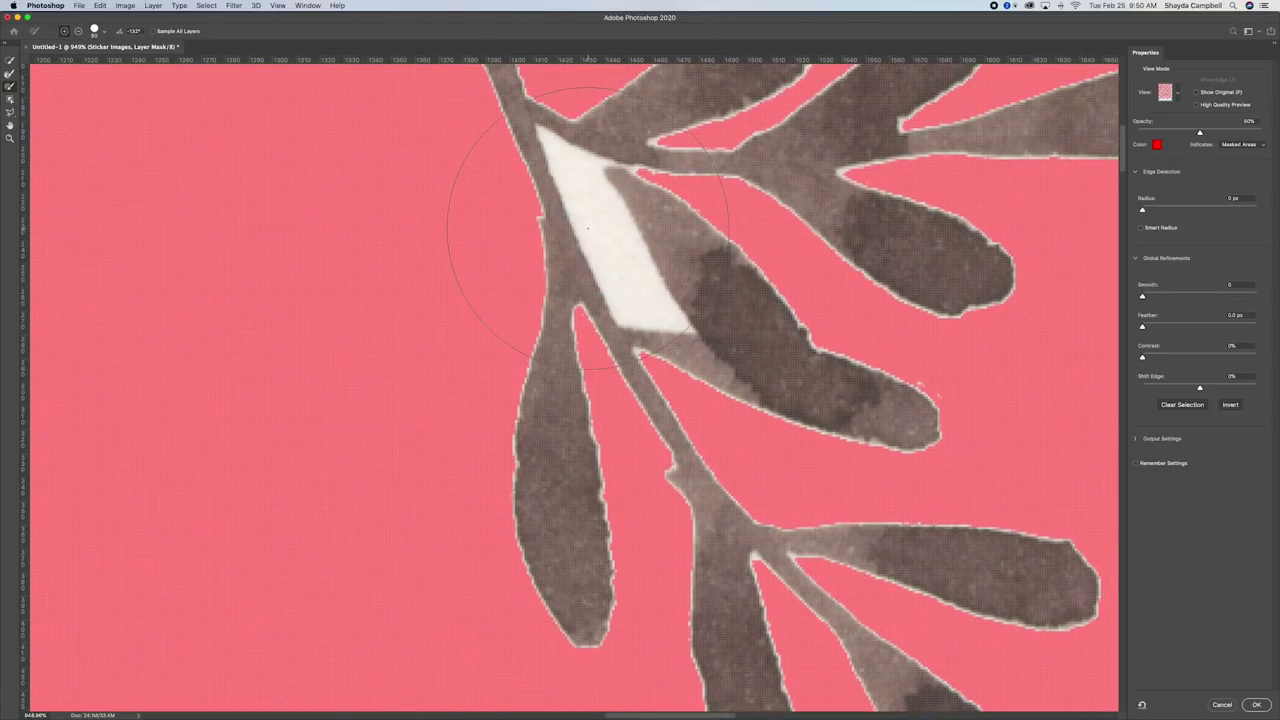
key(bracketleft)
key(bracketleft)
key(bracketleft)
click(9, 91)
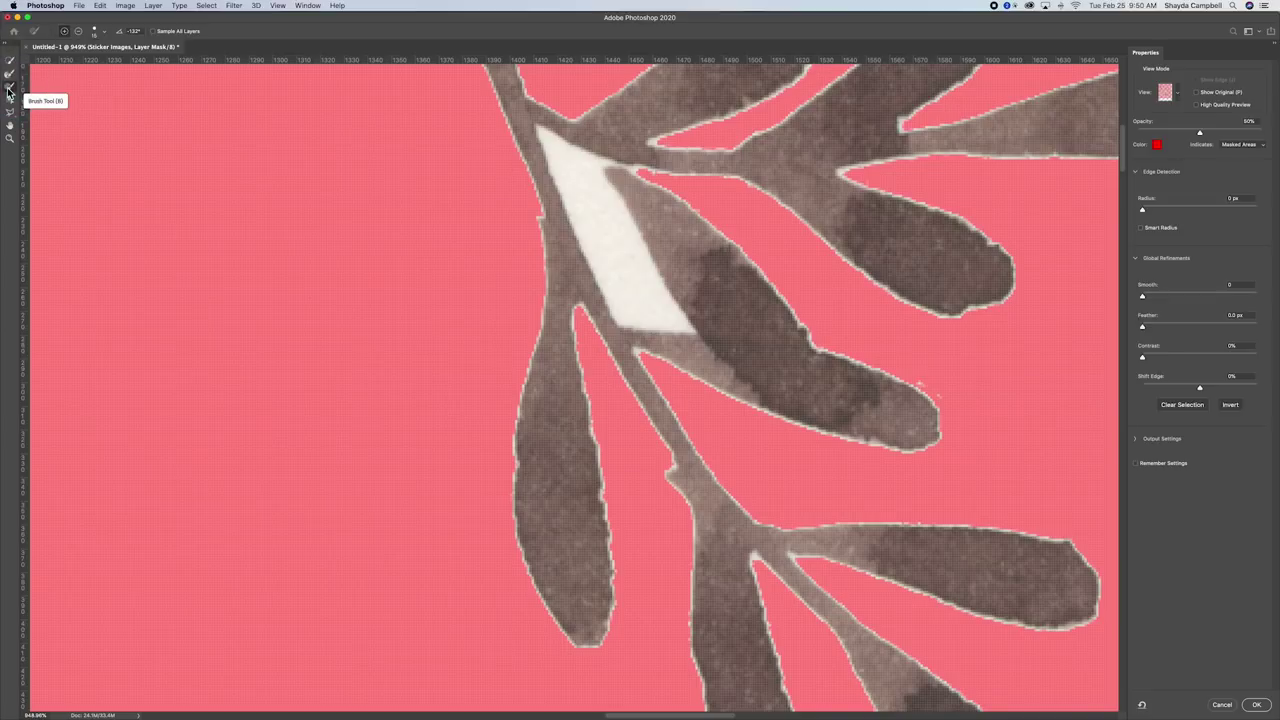
click(80, 35)
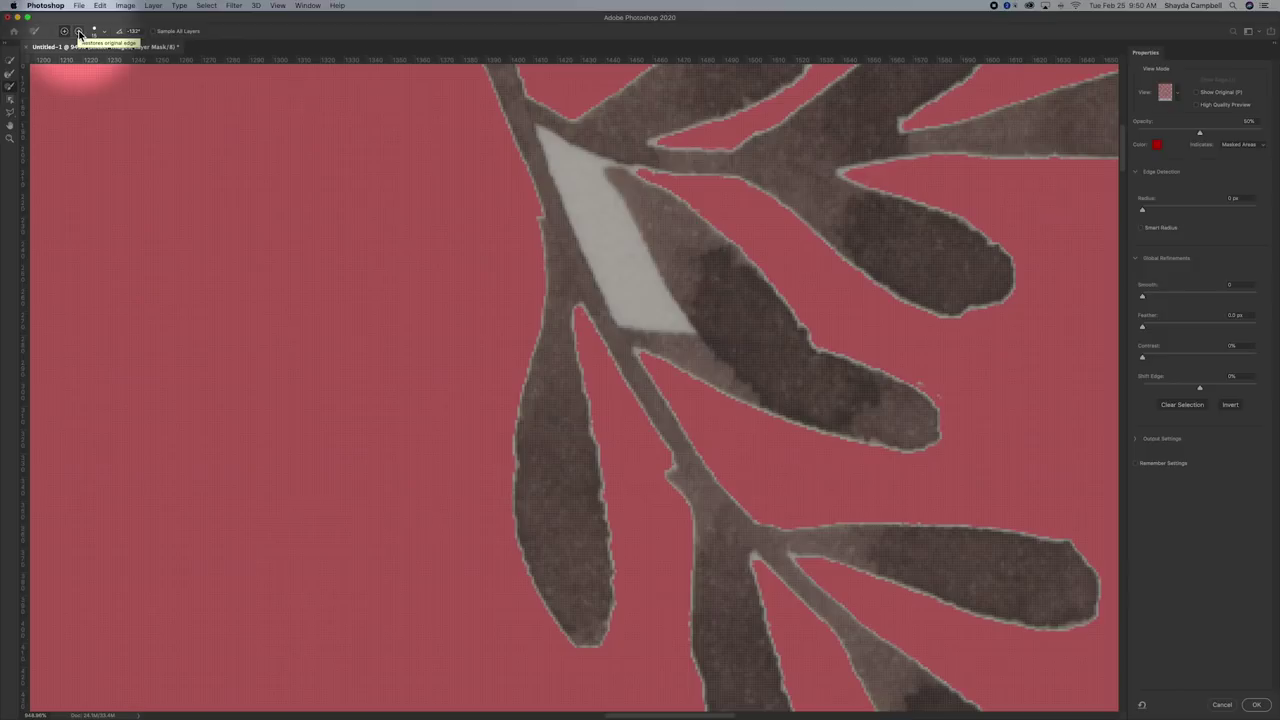
click(79, 35)
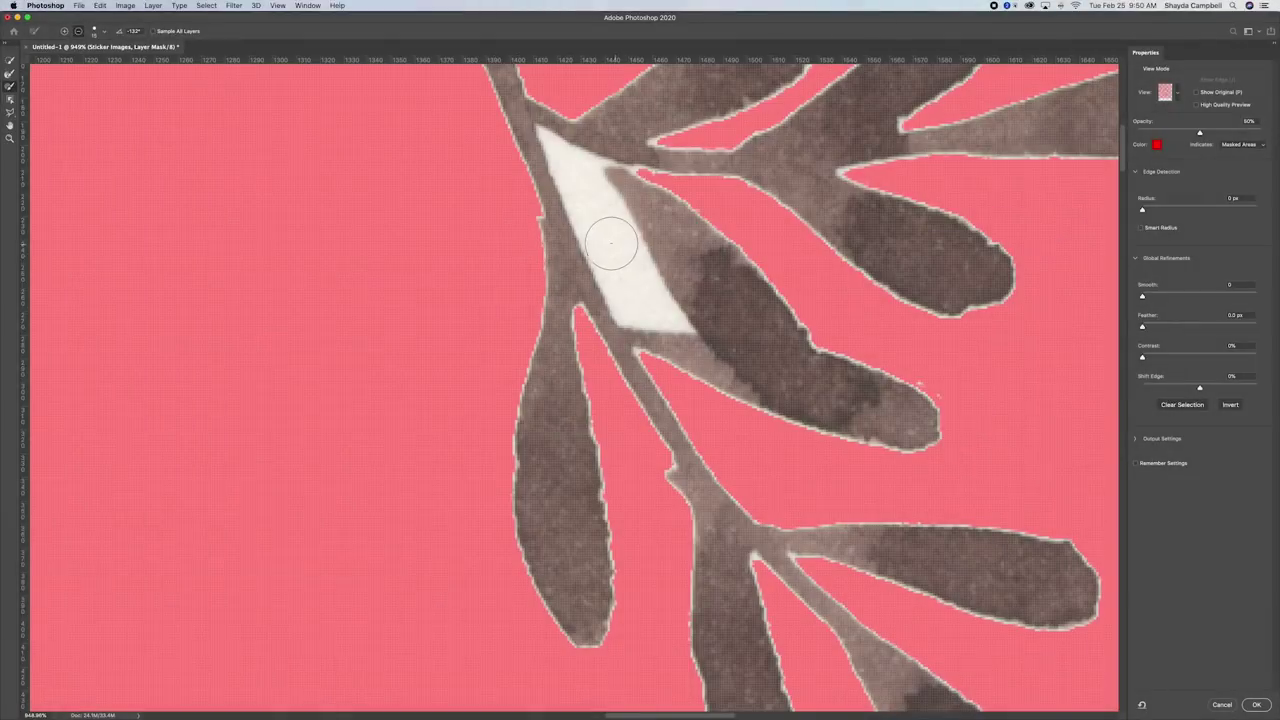
click(610, 242)
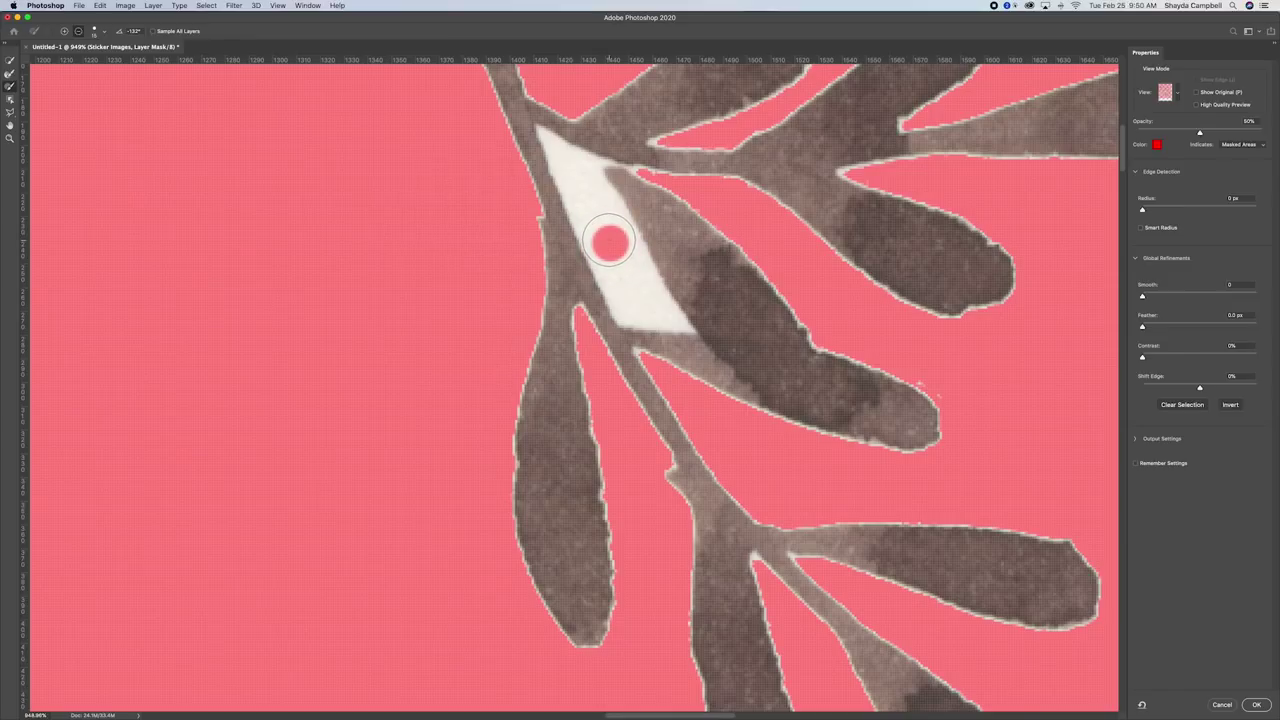
Set brush hardness to 0% and paint away the white gap between stem and leaf.
right_click(610, 242)
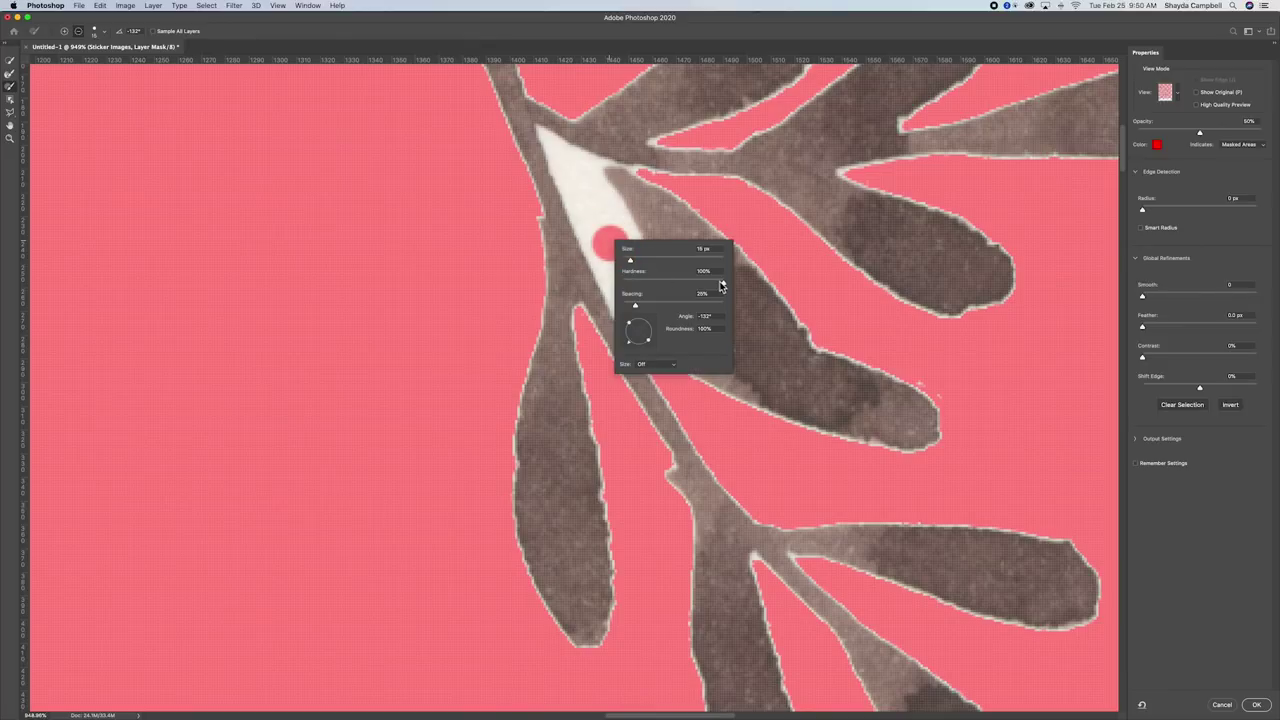
click(725, 289)
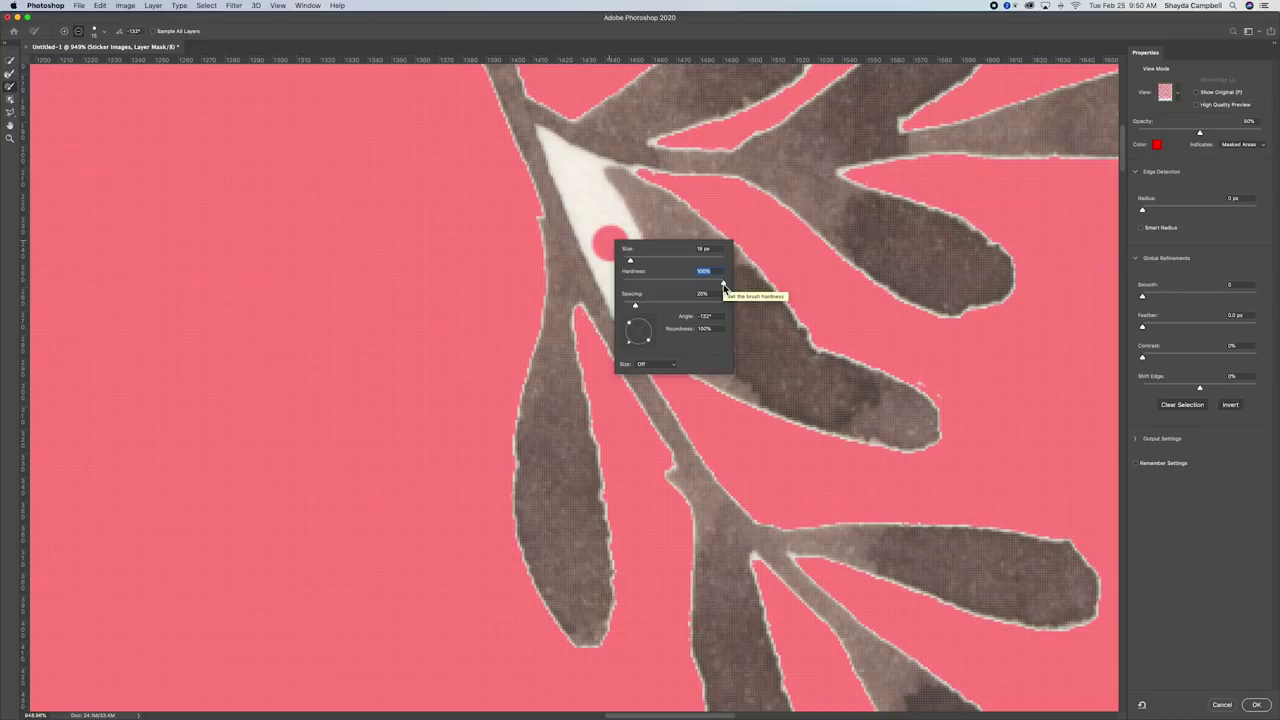
text(0)
drag(600, 235, 681, 310)
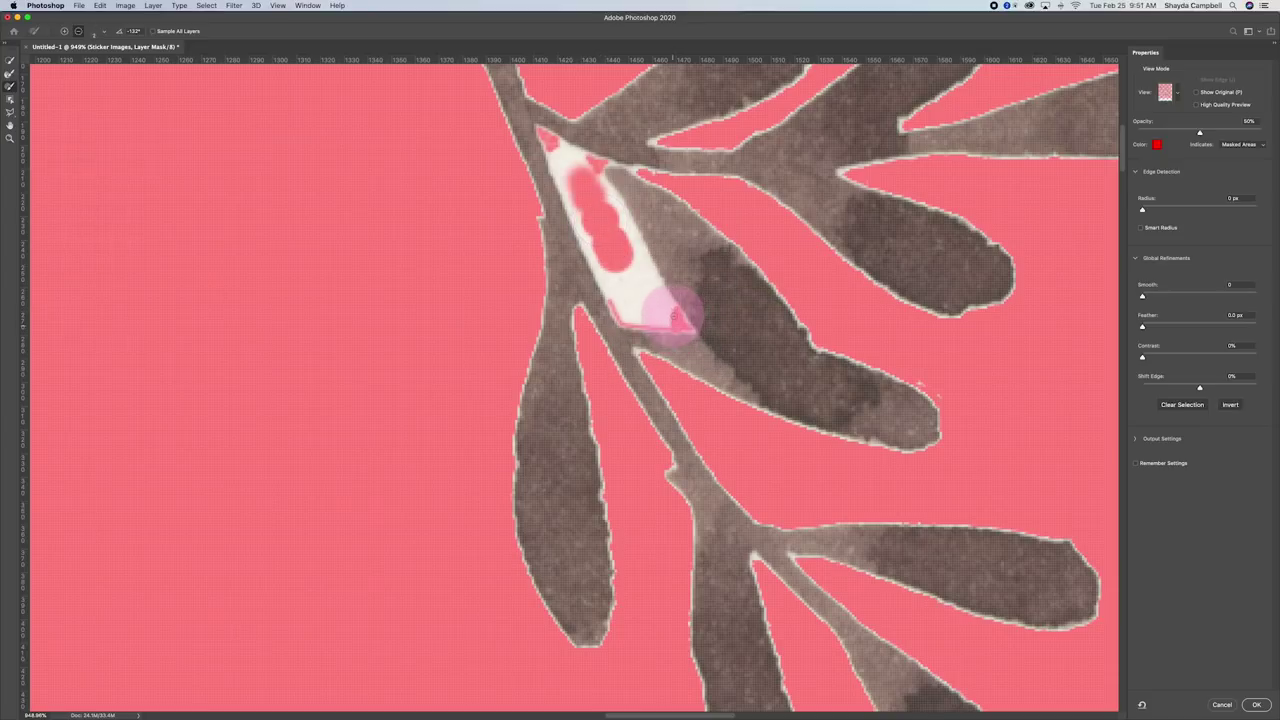
mouse_move(666, 318)
mouse_down()
mouse_move(663, 300)
mouse_move(657, 314)
mouse_move(629, 309)
mouse_up()
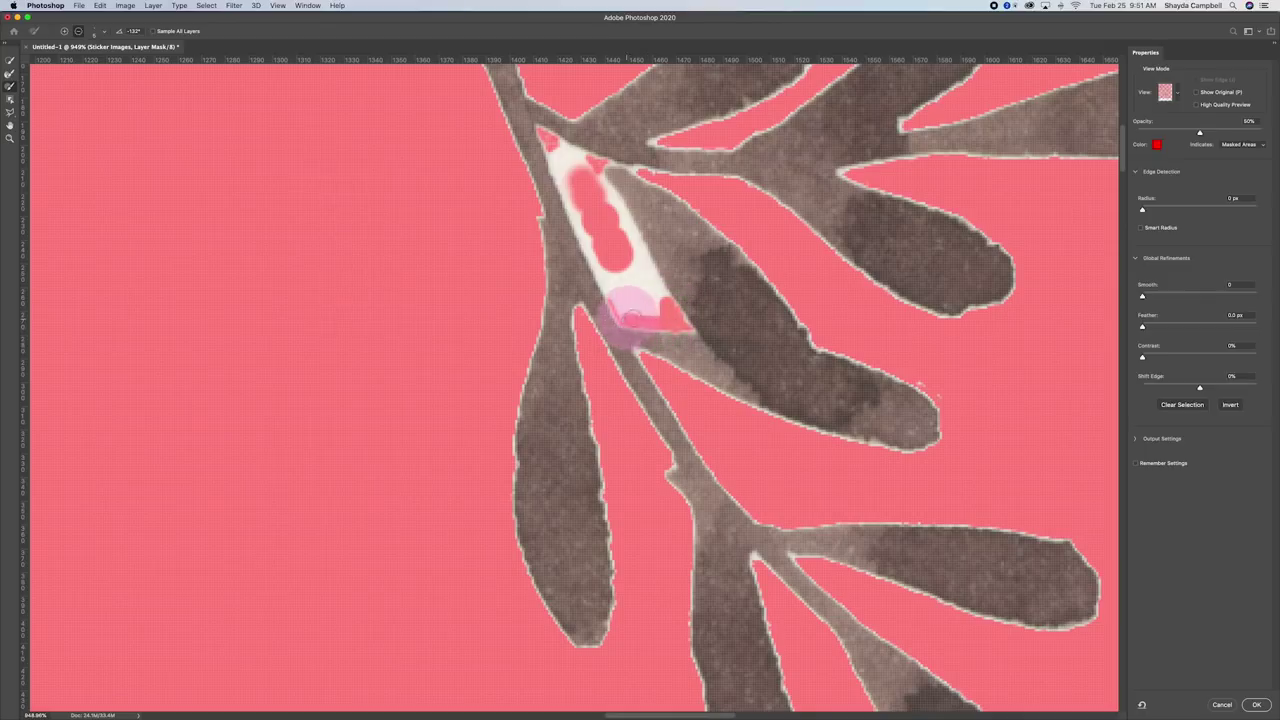
mouse_move(556, 150)
mouse_down()
mouse_move(573, 150)
mouse_move(605, 195)
mouse_move(575, 150)
mouse_move(548, 142)
mouse_move(560, 160)
mouse_up()
drag(617, 203, 635, 245)
mouse_move(625, 195)
mouse_down()
mouse_move(662, 315)
mouse_move(628, 268)
mouse_move(651, 311)
mouse_move(620, 298)
mouse_move(584, 164)
mouse_move(563, 158)
mouse_move(611, 284)
mouse_move(613, 260)
mouse_move(580, 203)
mouse_move(607, 258)
mouse_move(654, 304)
mouse_move(637, 285)
mouse_move(665, 286)
mouse_move(681, 306)
mouse_move(654, 270)
mouse_move(611, 337)
mouse_up()
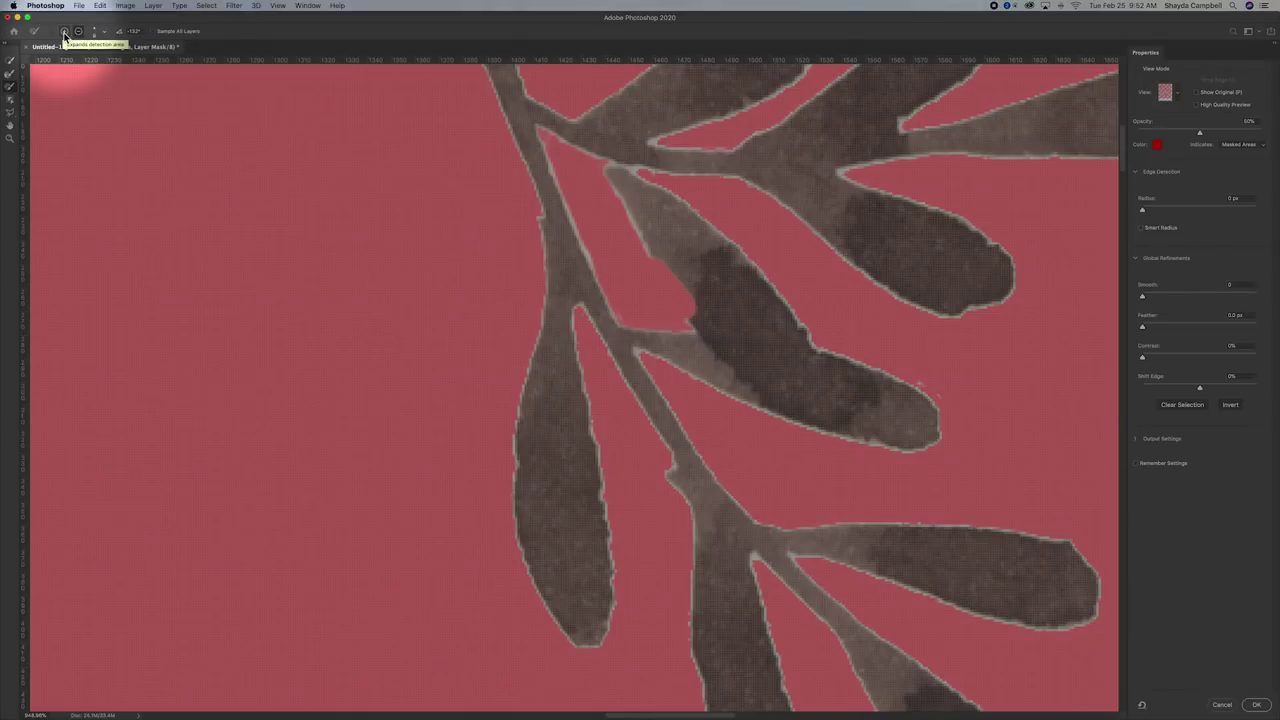
Refine the leaf outline in Add mode, brush out the stem gap, and fit the document on screen.
click(64, 32)
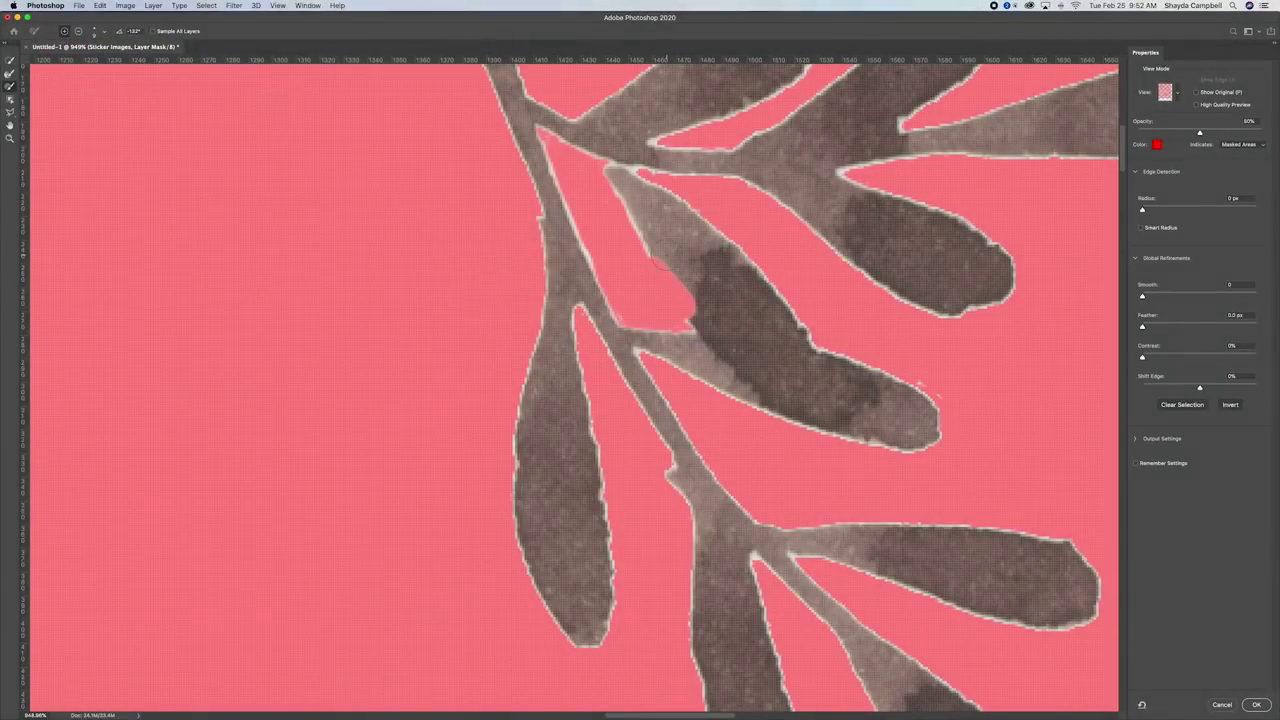
mouse_move(662, 260)
mouse_down()
mouse_move(694, 294)
mouse_move(670, 280)
mouse_move(686, 286)
mouse_up()
scroll(627, 271, down, 10)
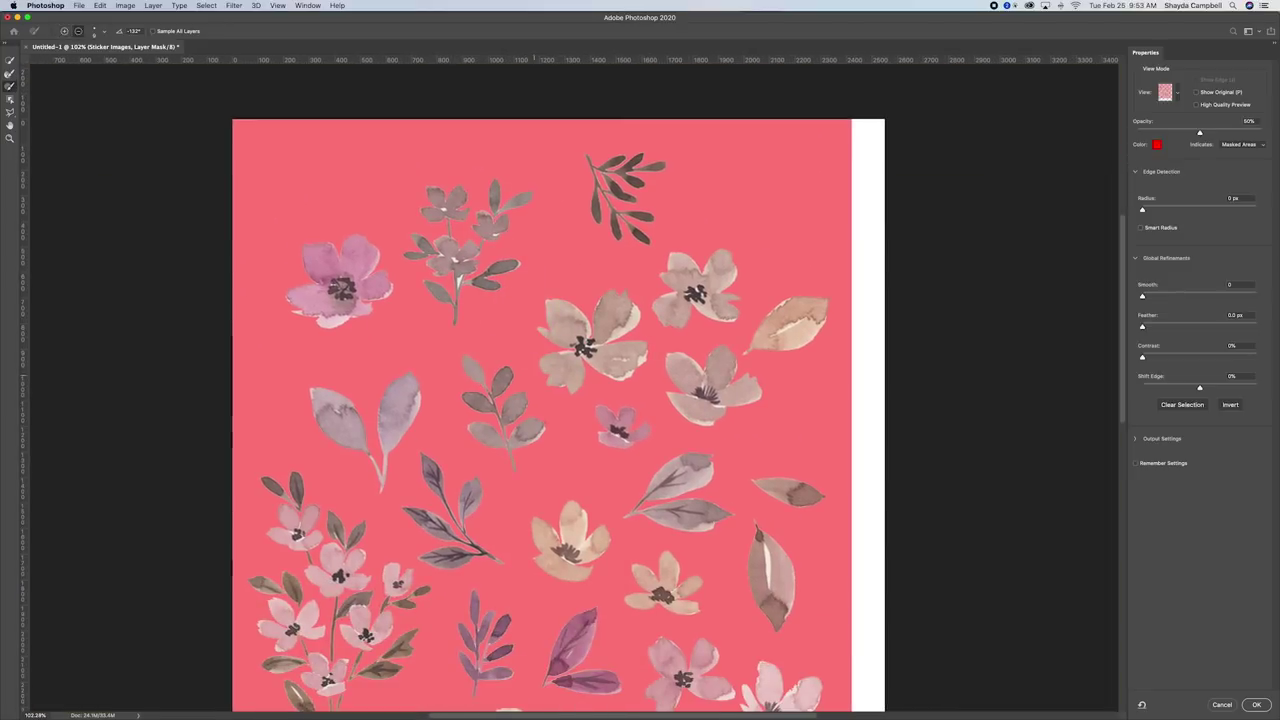
scroll(523, 420, down, 4)
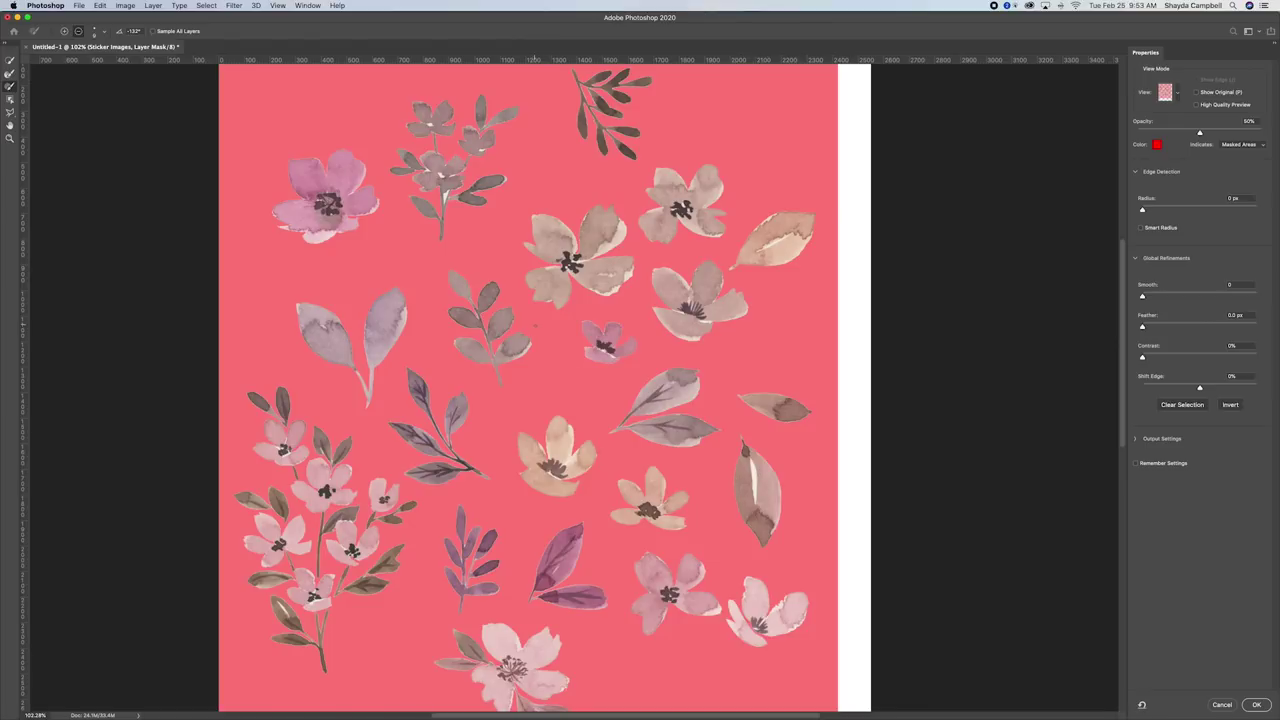
scroll(437, 192, up, 10)
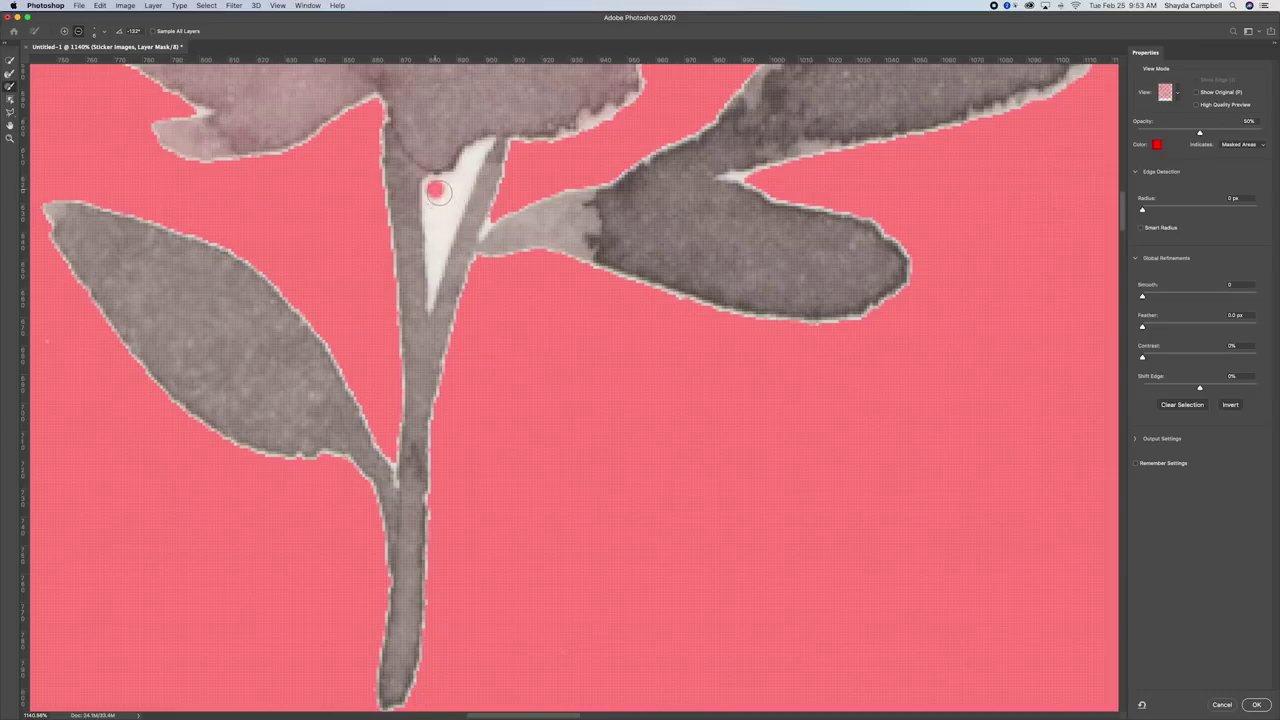
drag(437, 192, 436, 196)
mouse_move(487, 148)
mouse_down()
mouse_move(447, 180)
mouse_move(428, 181)
mouse_move(478, 163)
mouse_move(476, 147)
mouse_move(456, 219)
mouse_move(458, 184)
mouse_move(435, 187)
mouse_move(441, 240)
mouse_move(470, 162)
mouse_move(430, 244)
mouse_move(433, 287)
mouse_move(440, 240)
mouse_up()
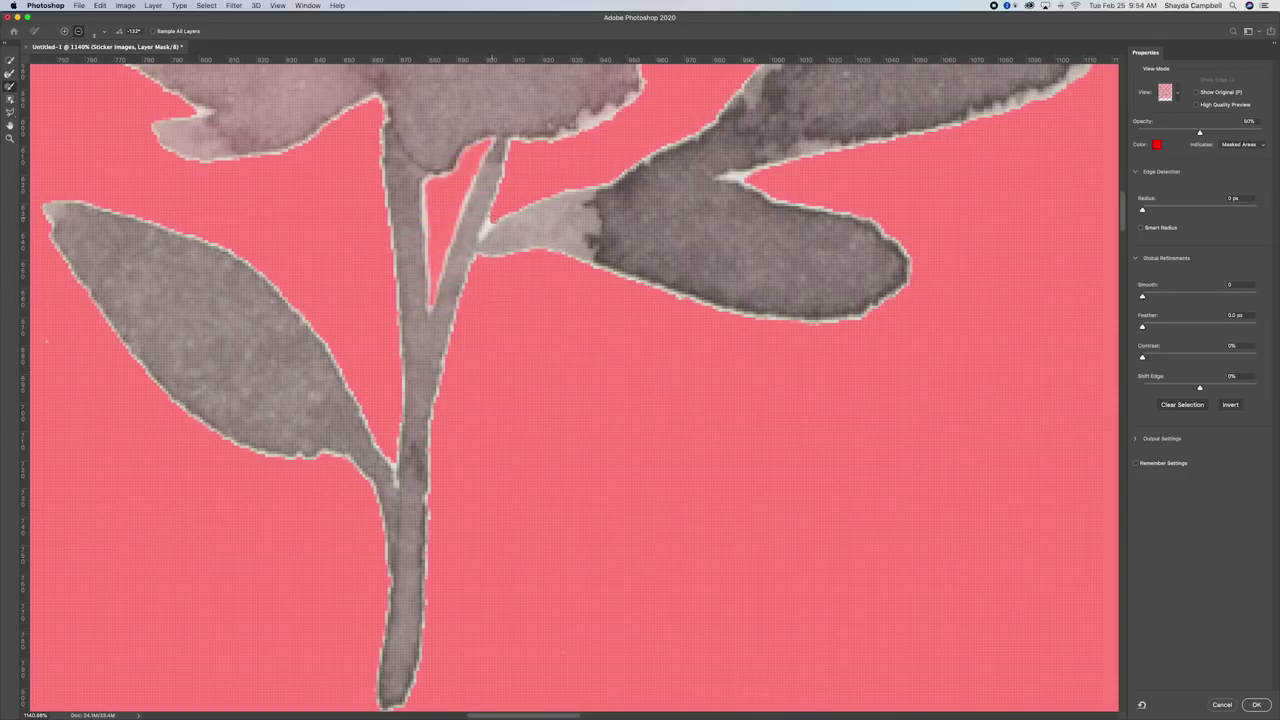
key(super+0)
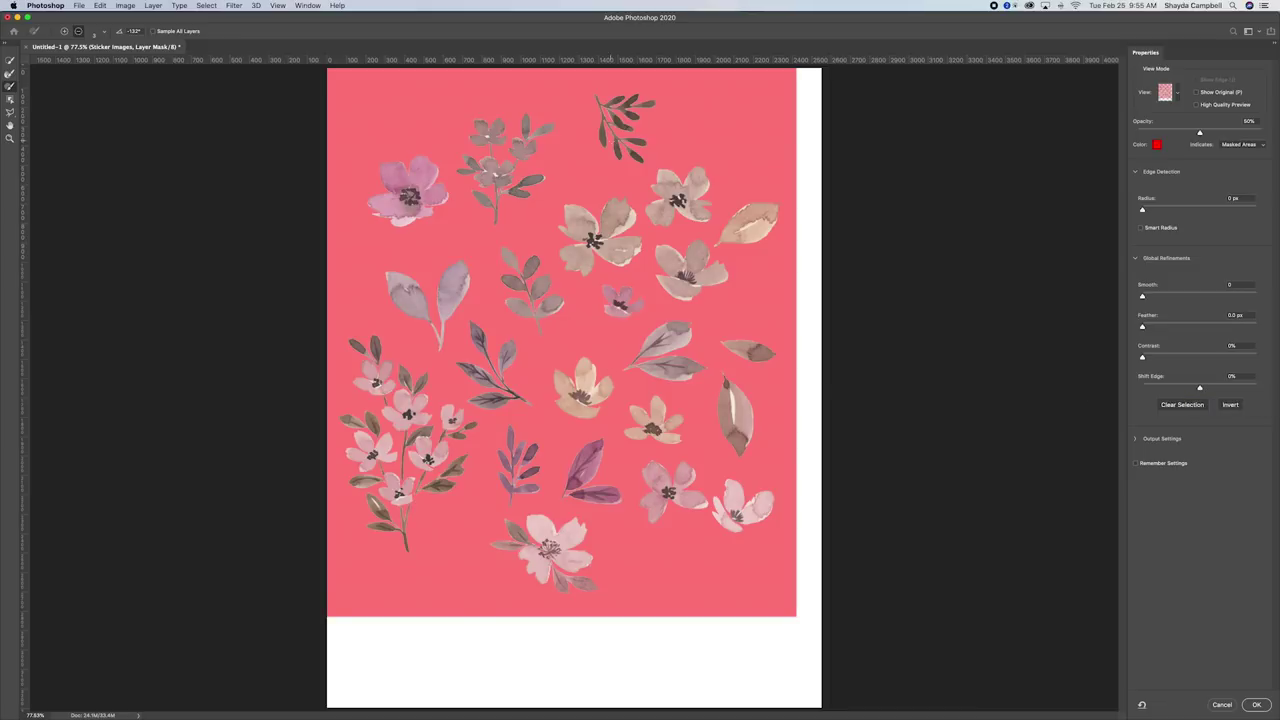
Pull the Shift Edge slider inward to -100% around the leaf sprig edges.
scroll(625, 125, up, 10)
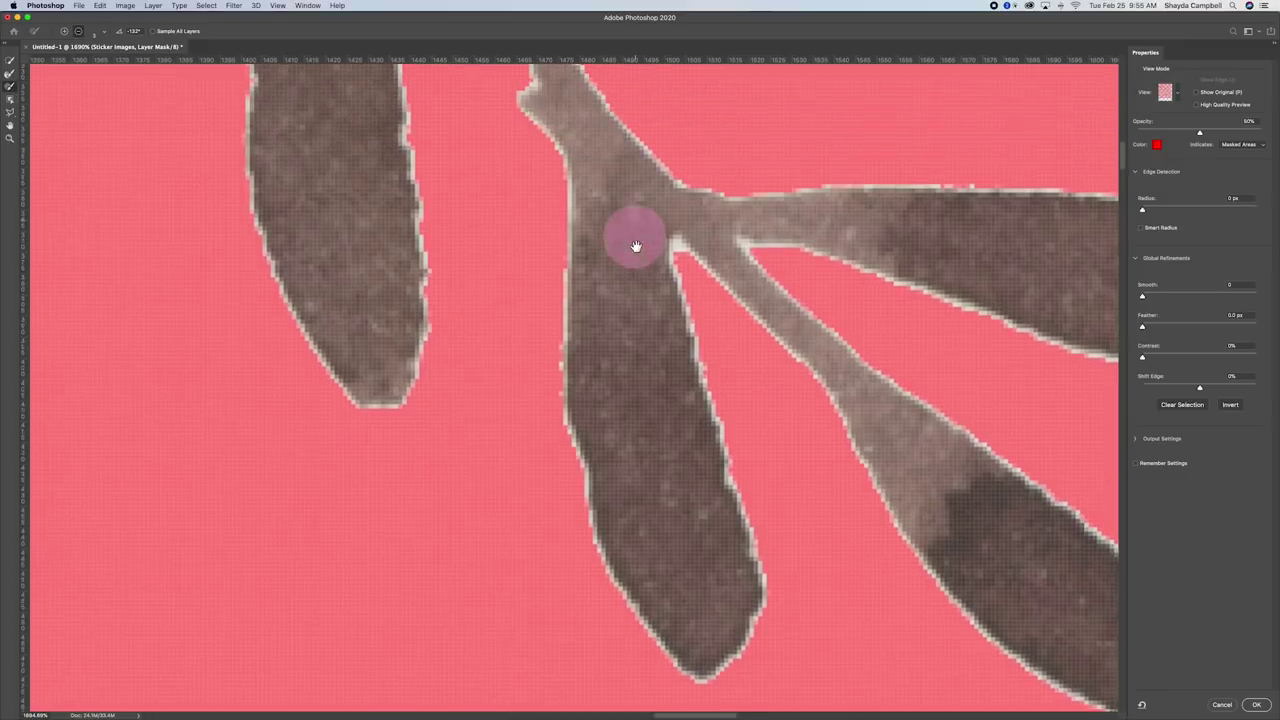
drag(632, 246, 717, 330)
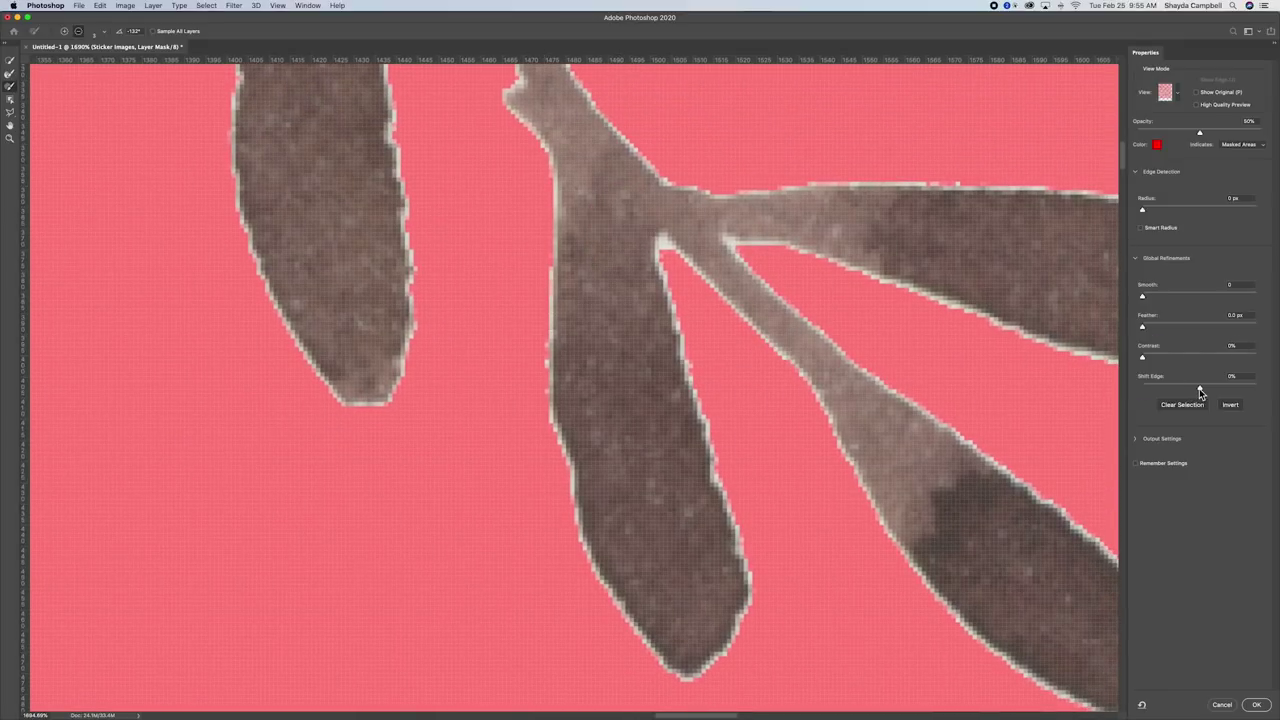
drag(1176, 391, 1175, 390)
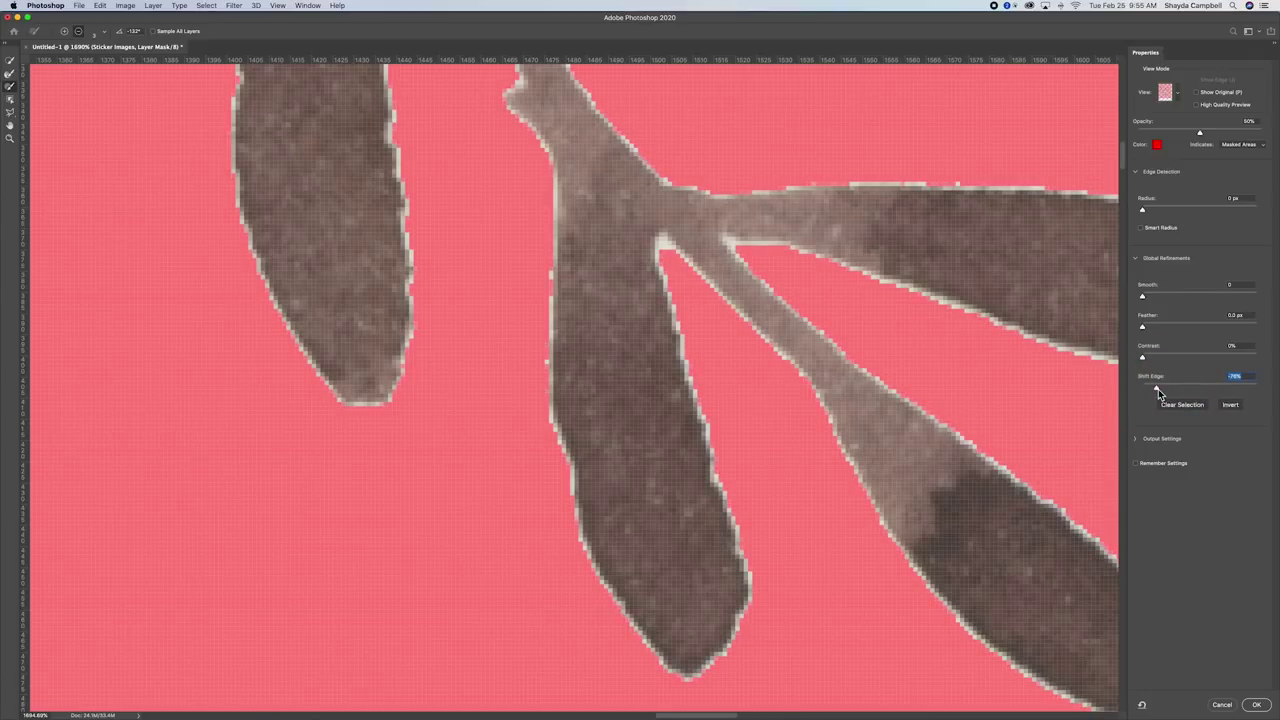
mouse_move(1158, 389)
mouse_down()
mouse_move(1262, 392)
mouse_move(1153, 390)
mouse_up()
drag(1149, 390, 1143, 390)
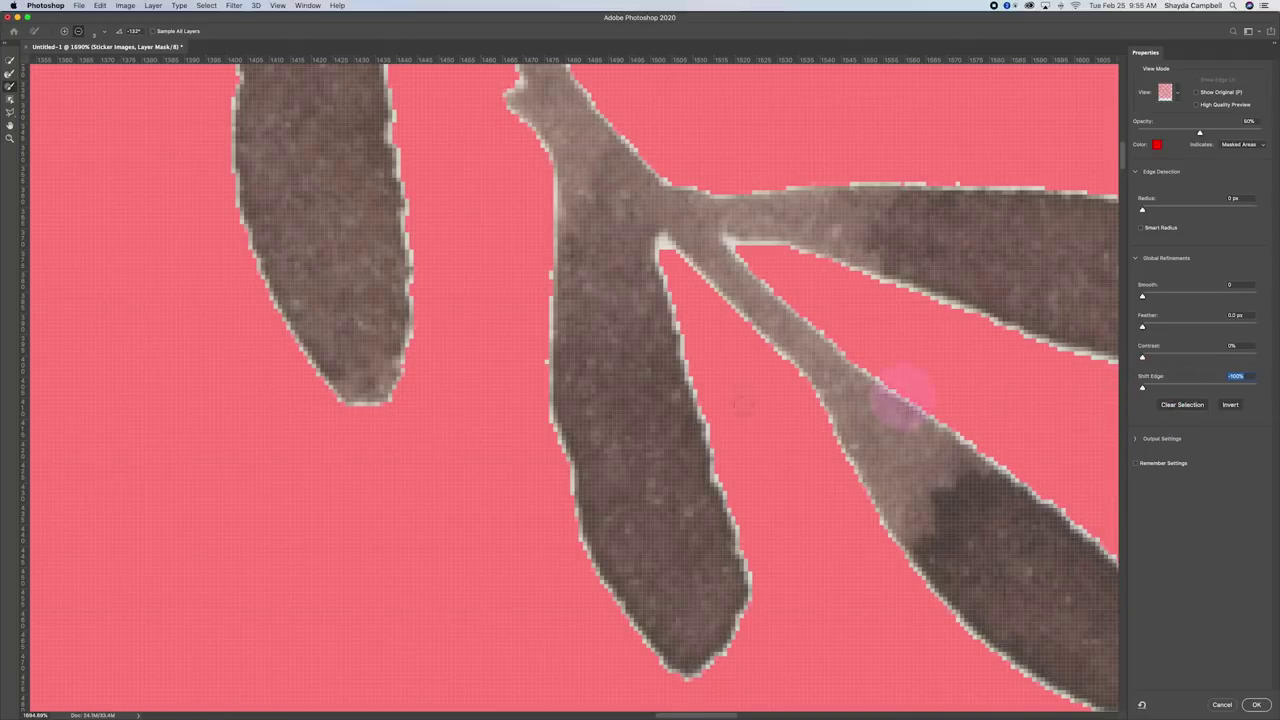
Zoom out to check the whole flowers and confirm the refined mask.
key(super+0)
scroll(595, 370, down, 3)
scroll(586, 371, down, 3)
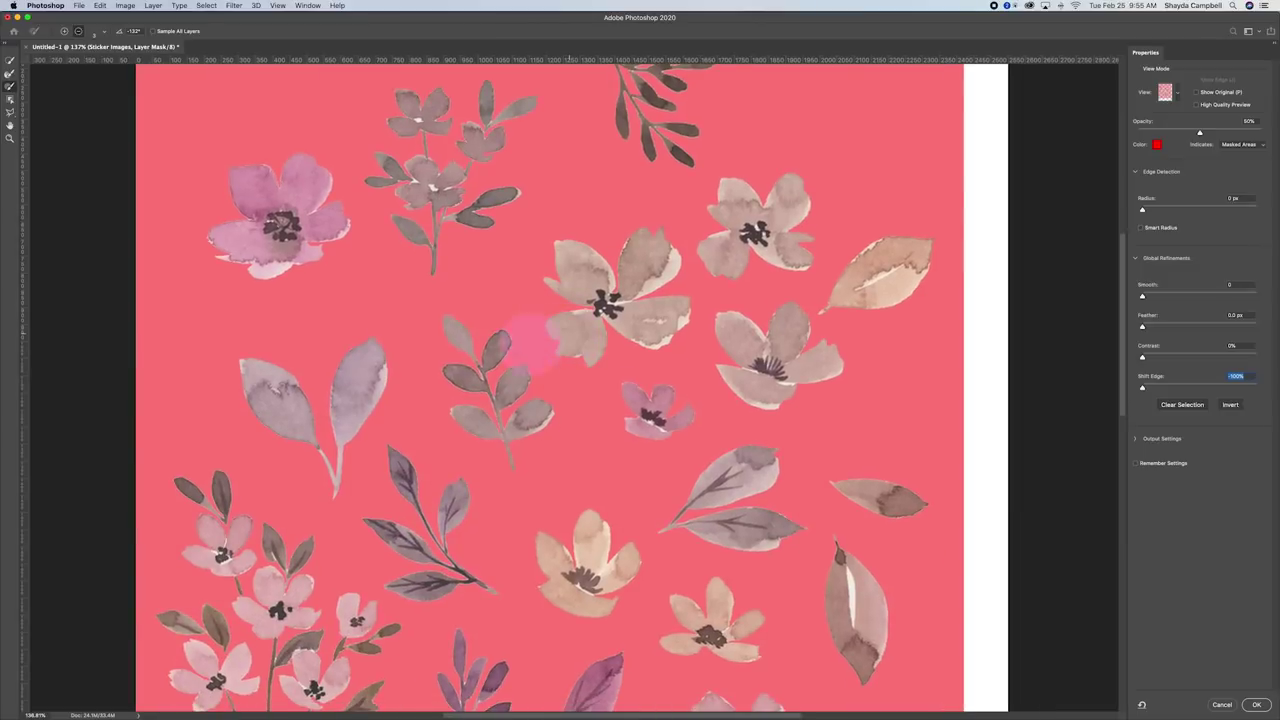
scroll(562, 350, down, 3)
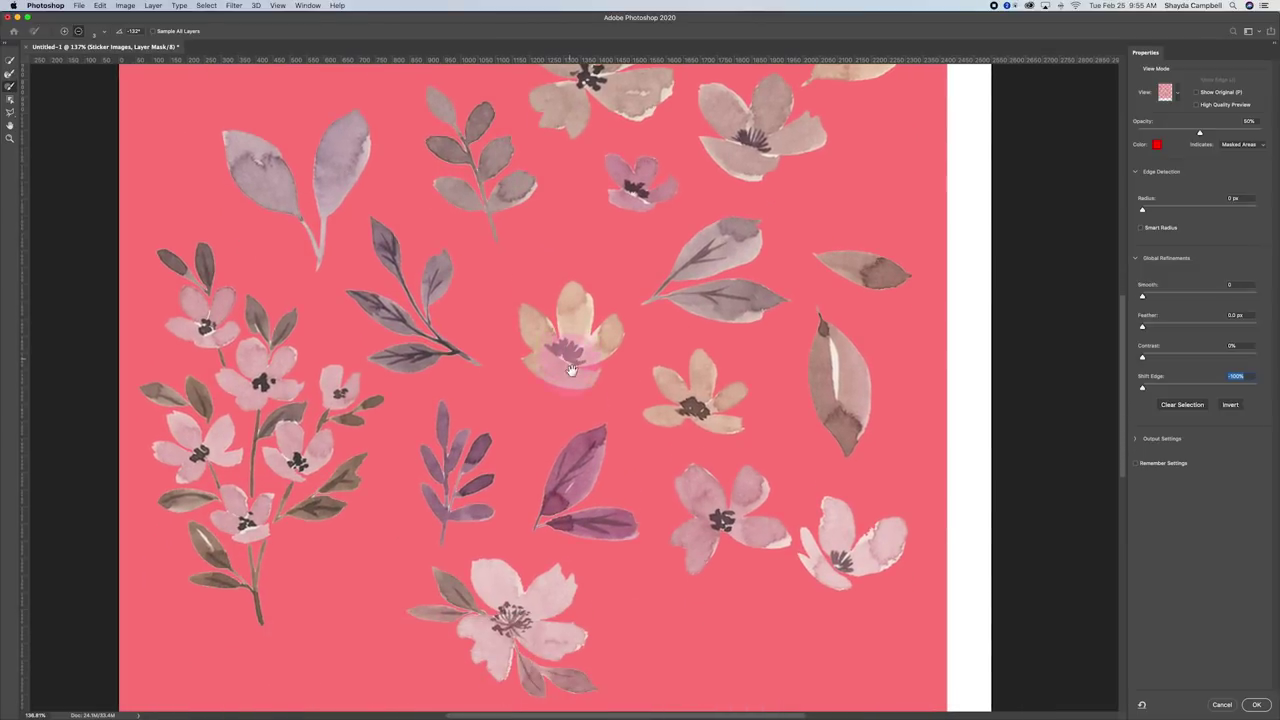
scroll(597, 240, up, 5)
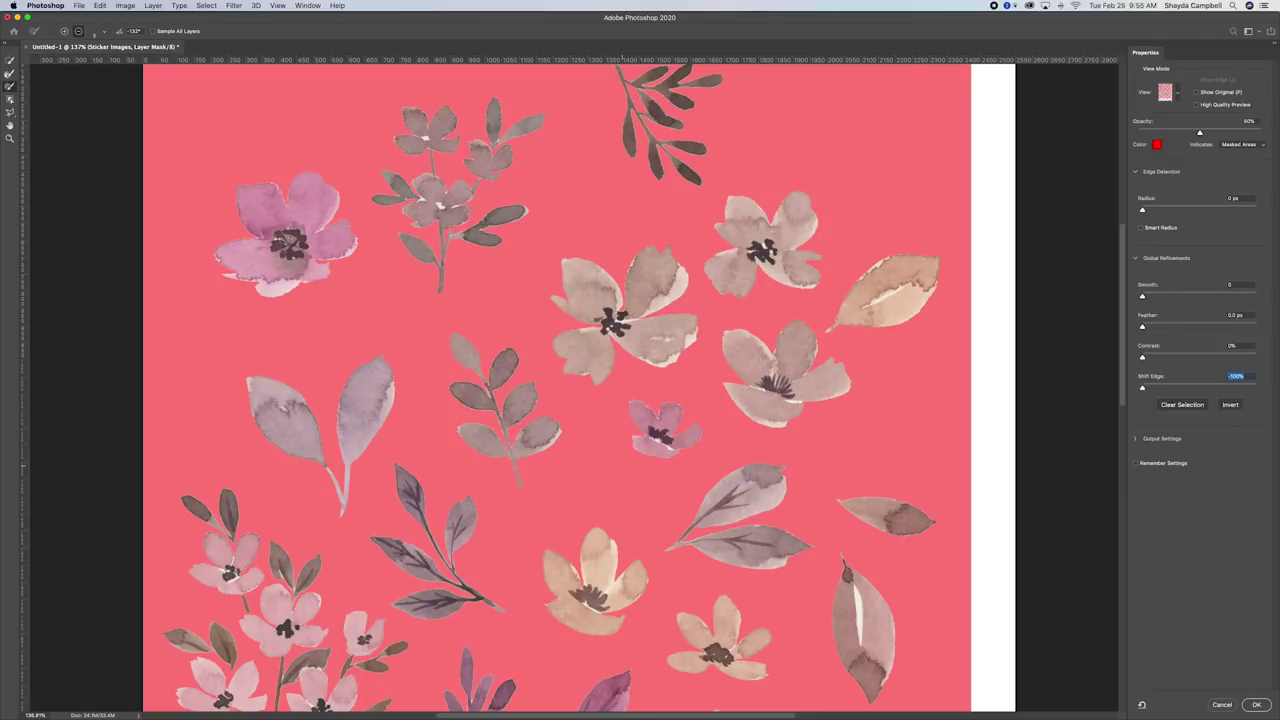
scroll(573, 539, down, 3)
scroll(573, 539, down, 3)
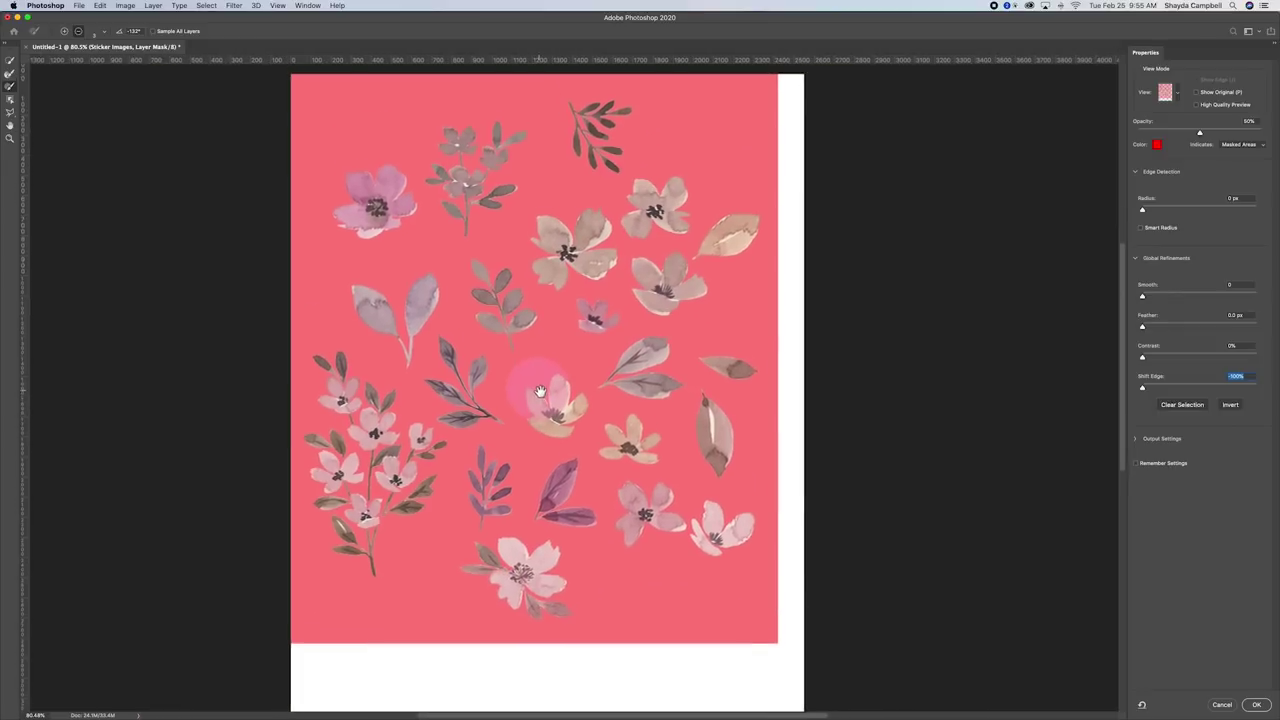
click(1257, 705)
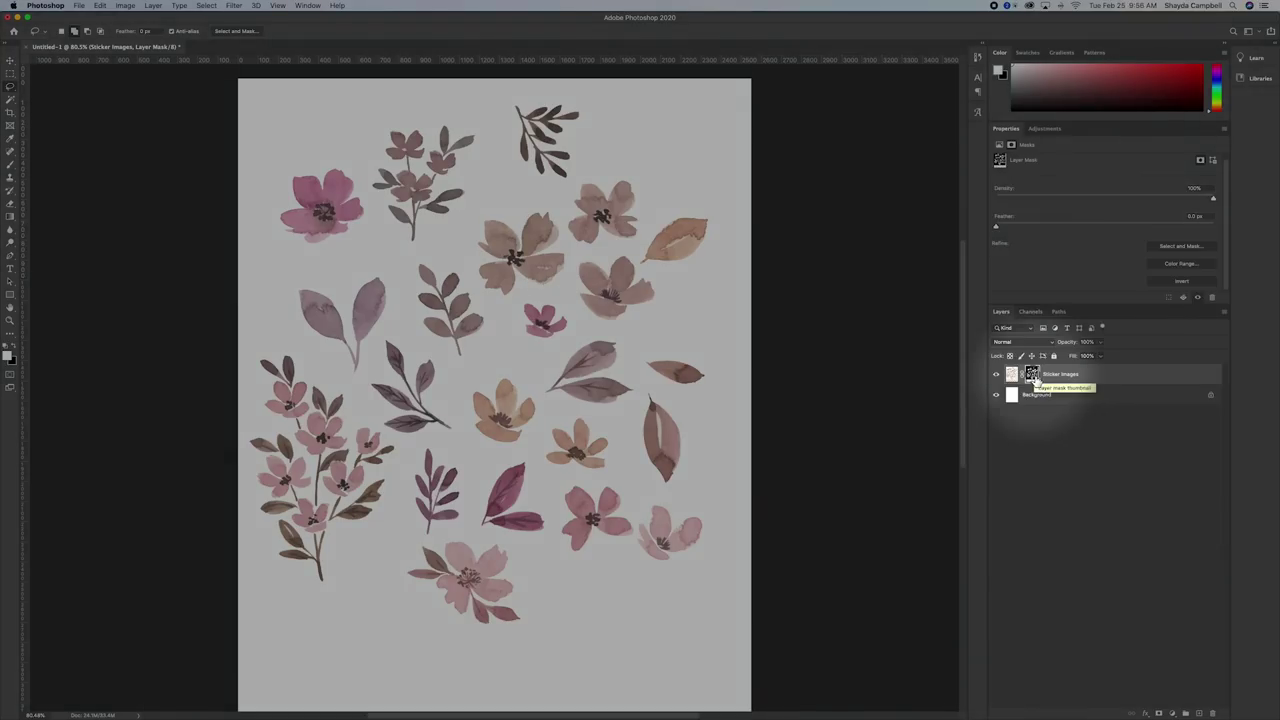
Permanently apply the layer mask on Sticker Images from its mask thumbnail menu.
right_click(1035, 380)
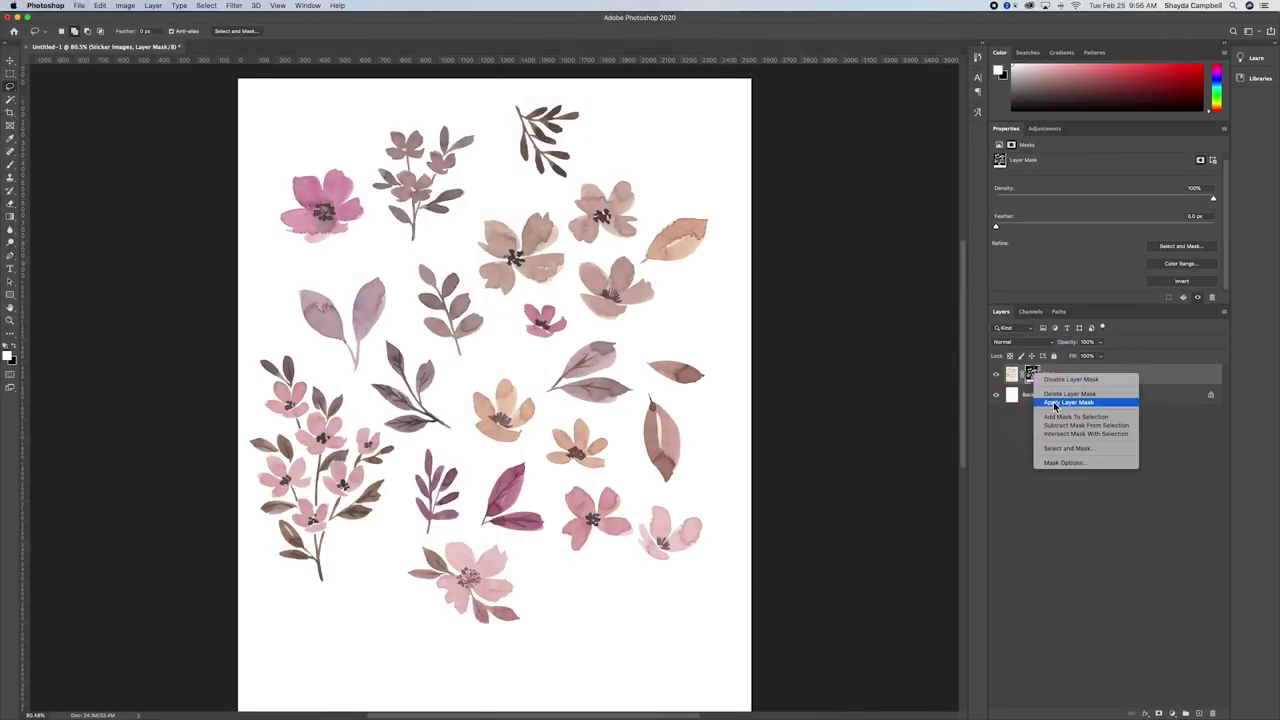
click(1055, 402)
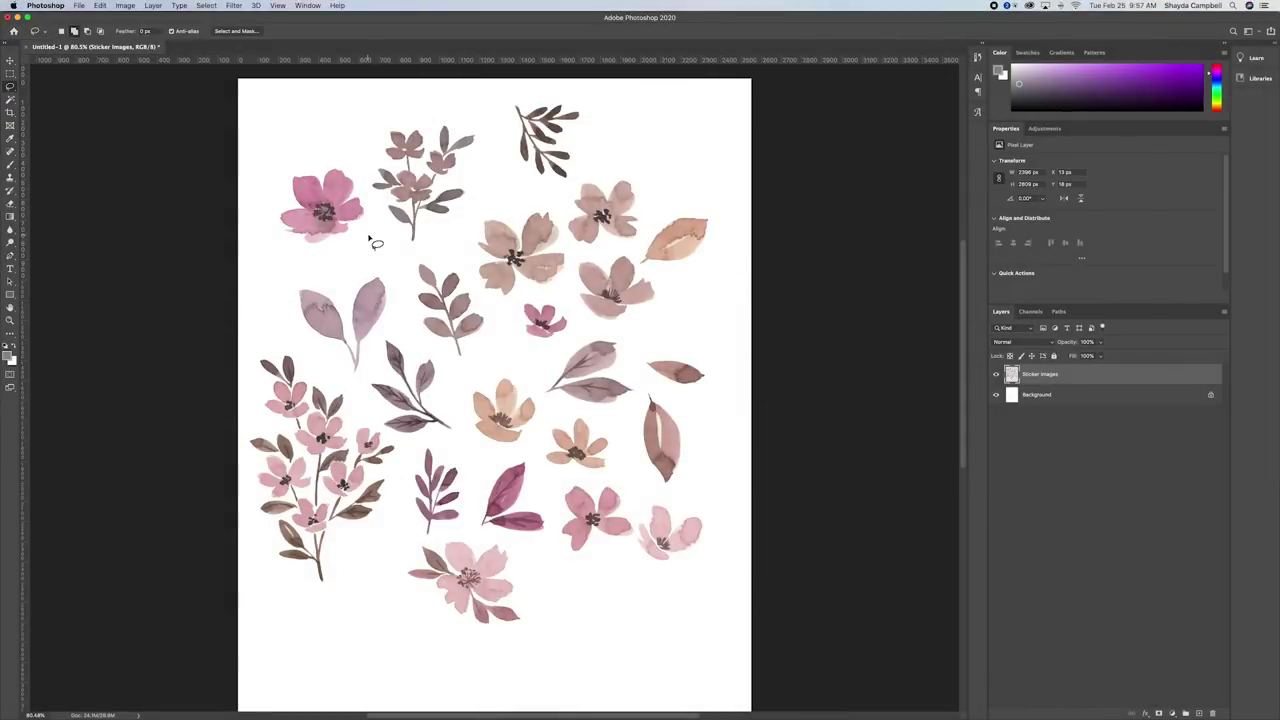
Lasso the top-left pink flower and nudge it up and left toward the corner.
mouse_move(347, 248)
mouse_down()
mouse_move(373, 212)
mouse_move(343, 160)
mouse_move(264, 194)
mouse_move(273, 240)
mouse_move(345, 248)
mouse_up()
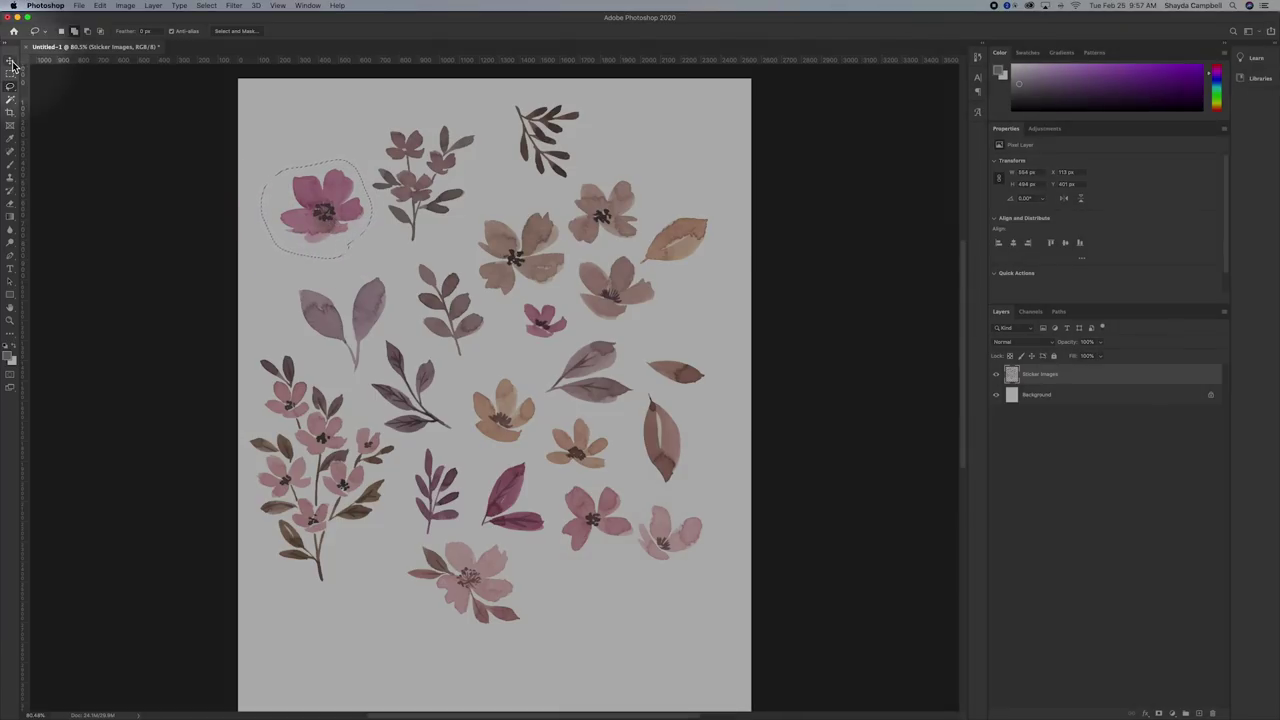
click(10, 62)
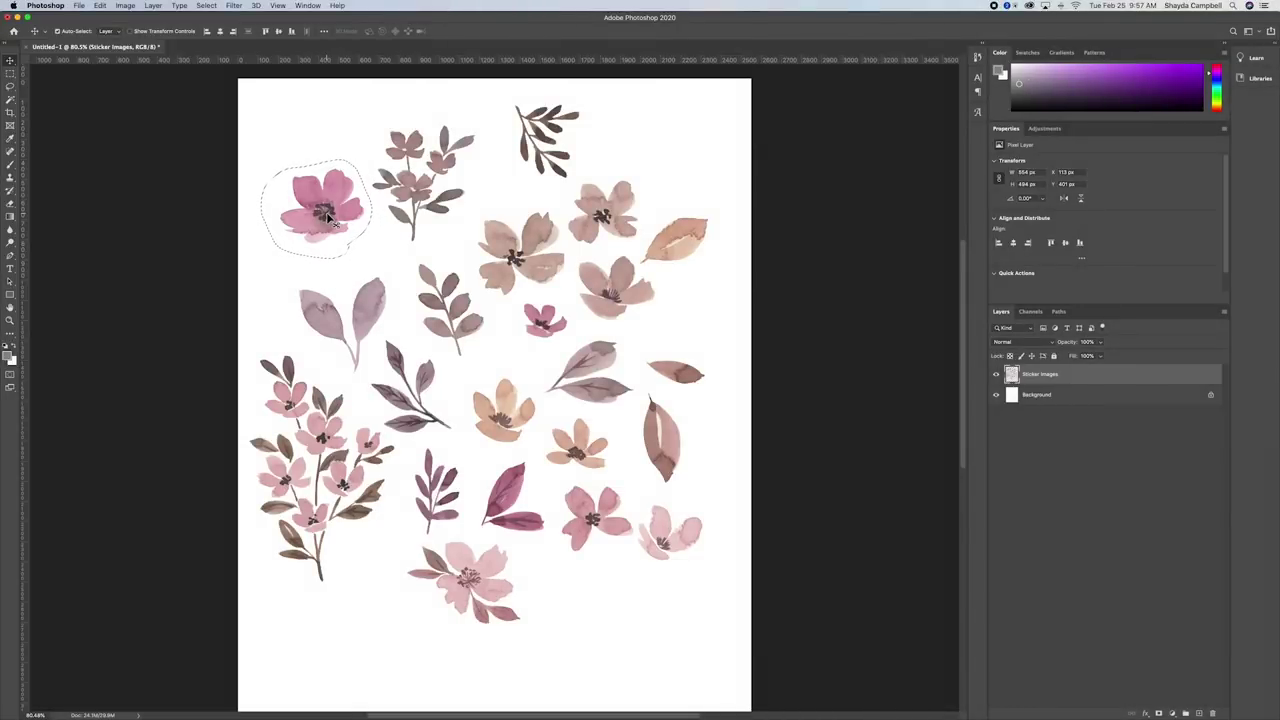
drag(328, 218, 319, 178)
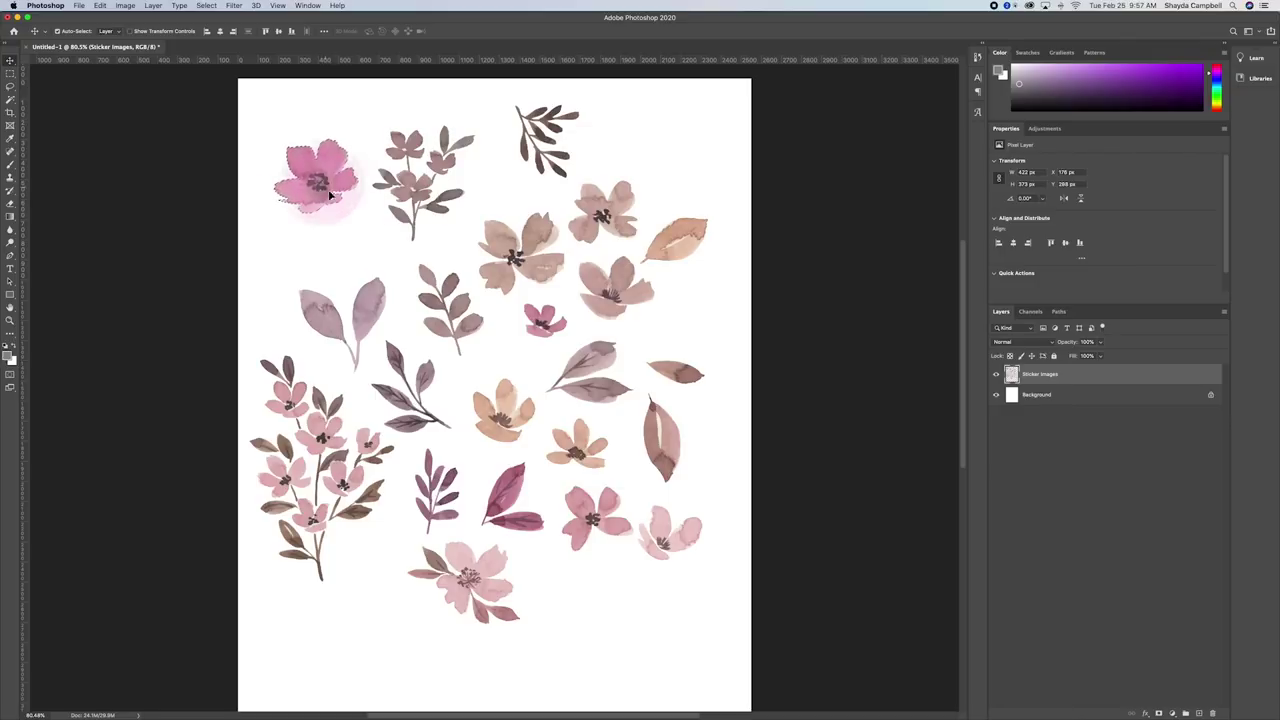
Deselect, then scale the whole sticker layer down to about 83% and commit.
key(ctrl+d)
drag(506, 325, 512, 330)
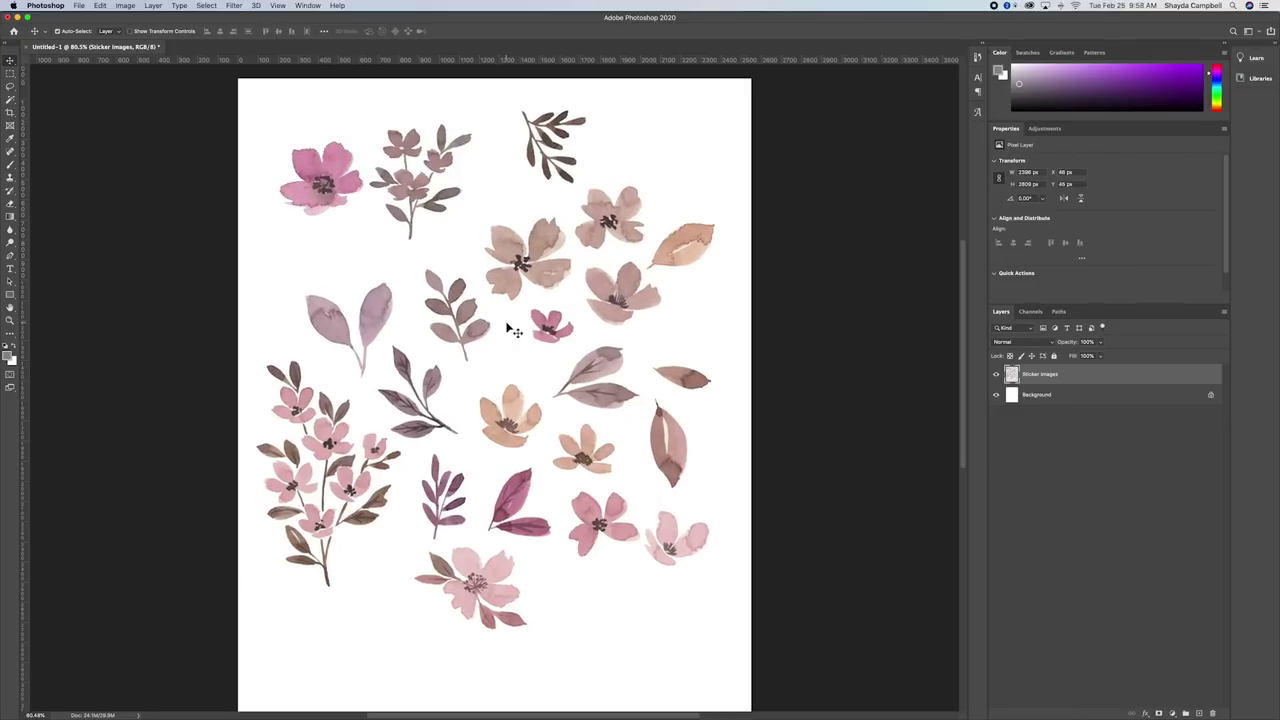
key(ctrl)
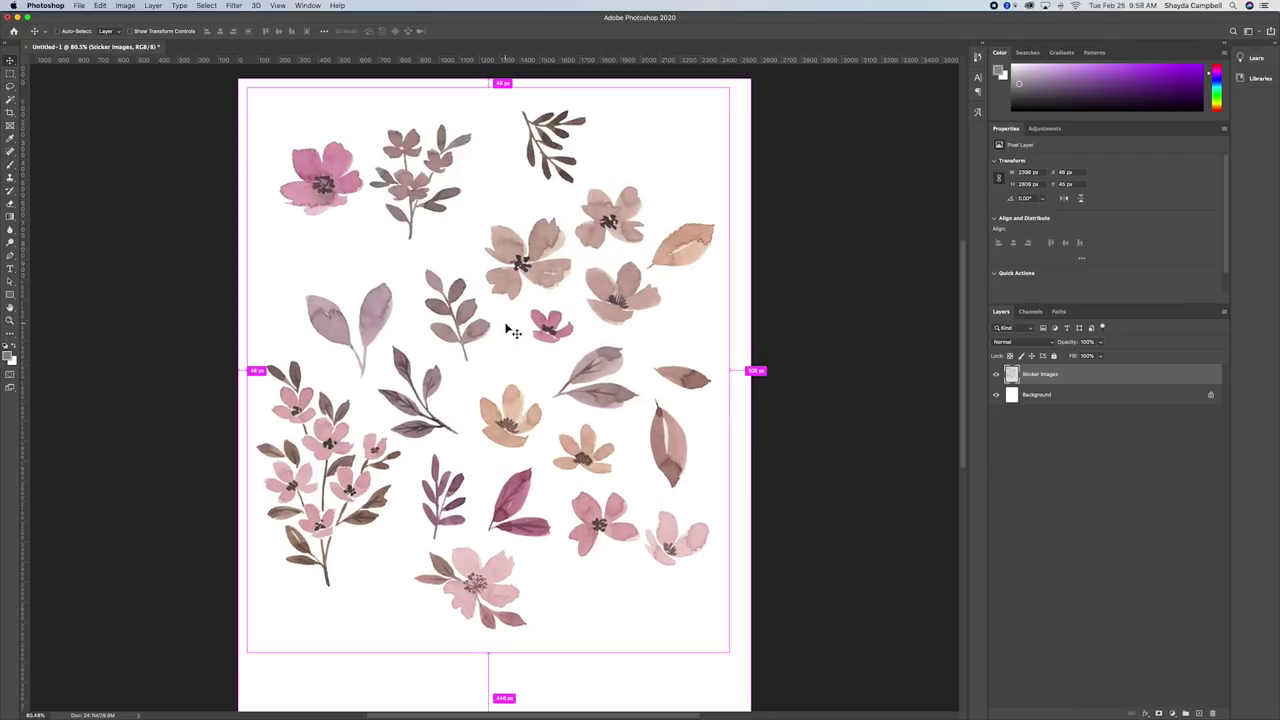
key(ctrl+t)
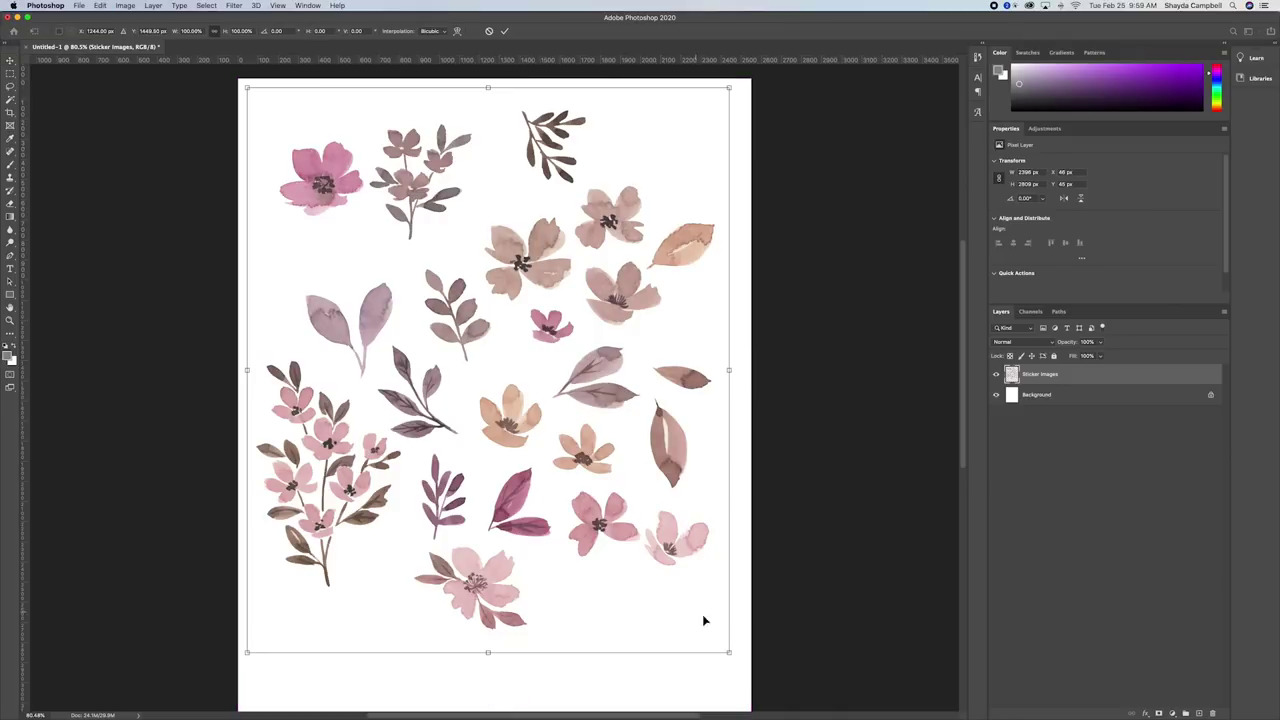
drag(730, 654, 668, 568)
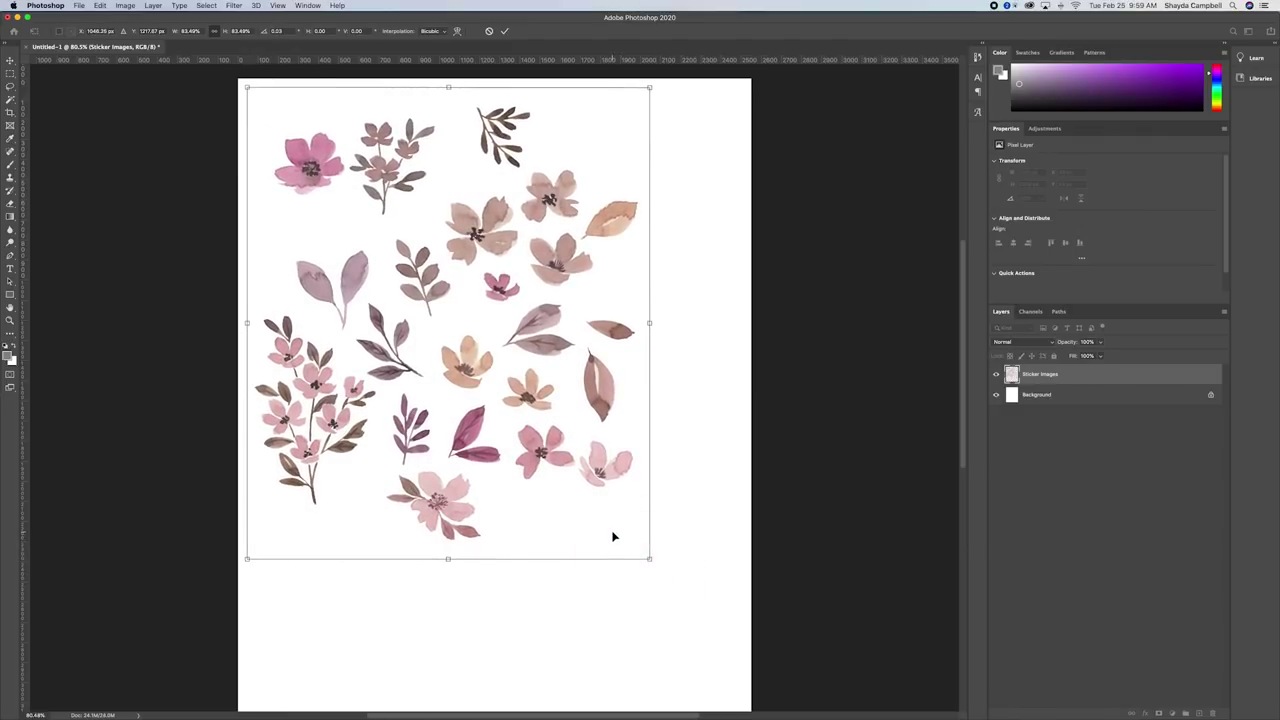
key(Return)
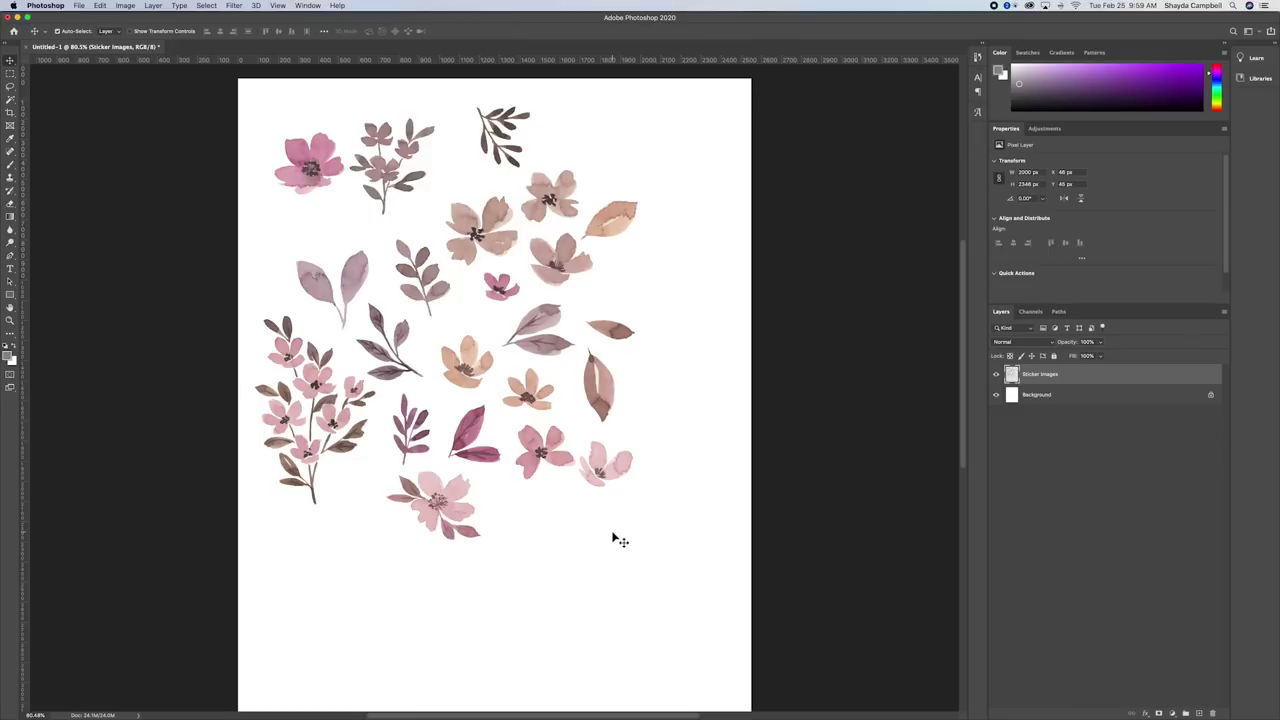
Lasso and reposition the orange leaf and the pink flower on the right.
key(l)
mouse_move(618, 245)
mouse_down()
mouse_move(595, 205)
mouse_move(690, 285)
mouse_up()
key(v)
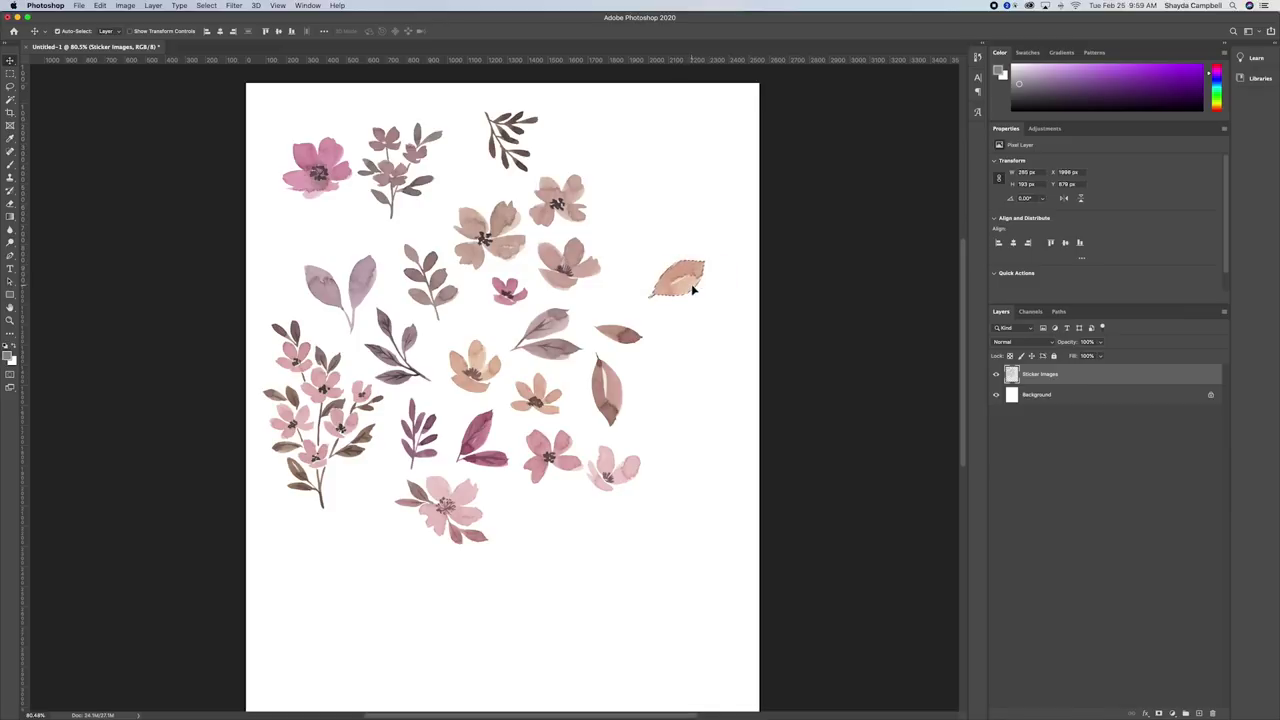
key(super+d)
key(l)
mouse_move(553, 170)
mouse_down()
mouse_move(672, 222)
mouse_move(722, 361)
mouse_up()
key(v)
key(super+d)
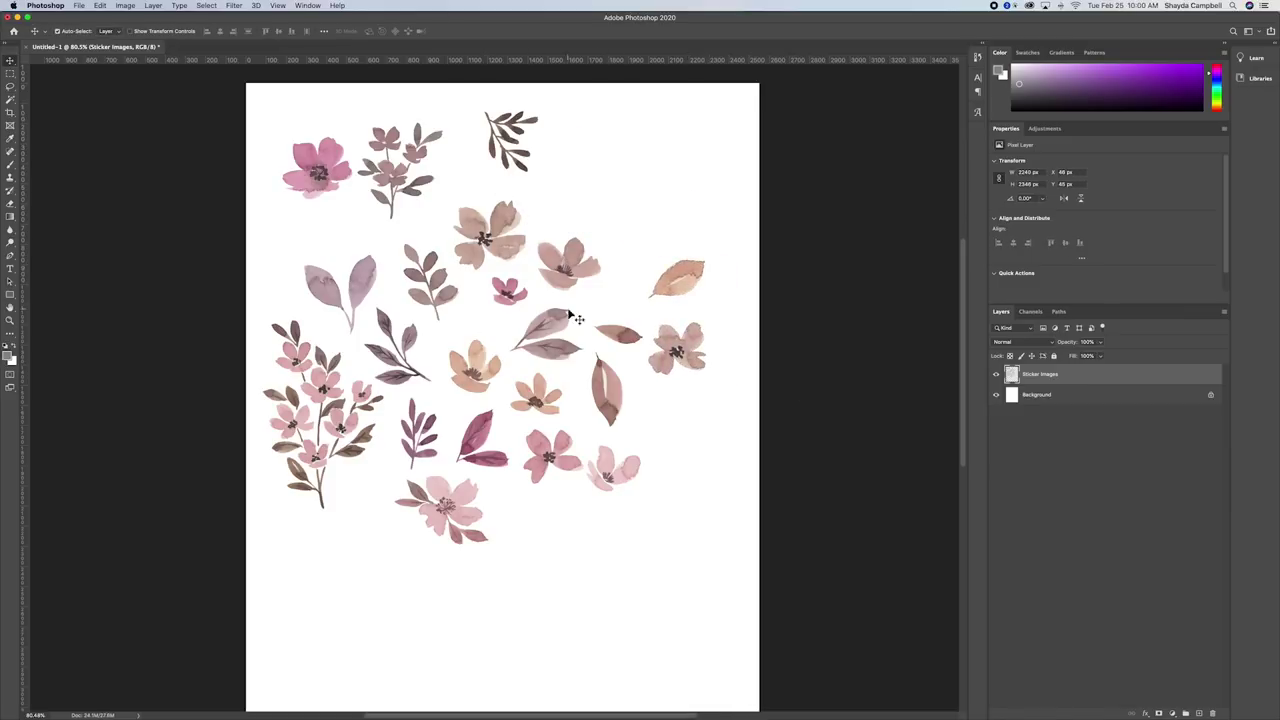
Move the pink leaf up-right, and relocate another pink flower and leaf up-left.
key(l)
mouse_move(572, 316)
mouse_down()
mouse_move(566, 357)
mouse_move(574, 318)
mouse_move(651, 214)
mouse_move(675, 233)
mouse_up()
key(v)
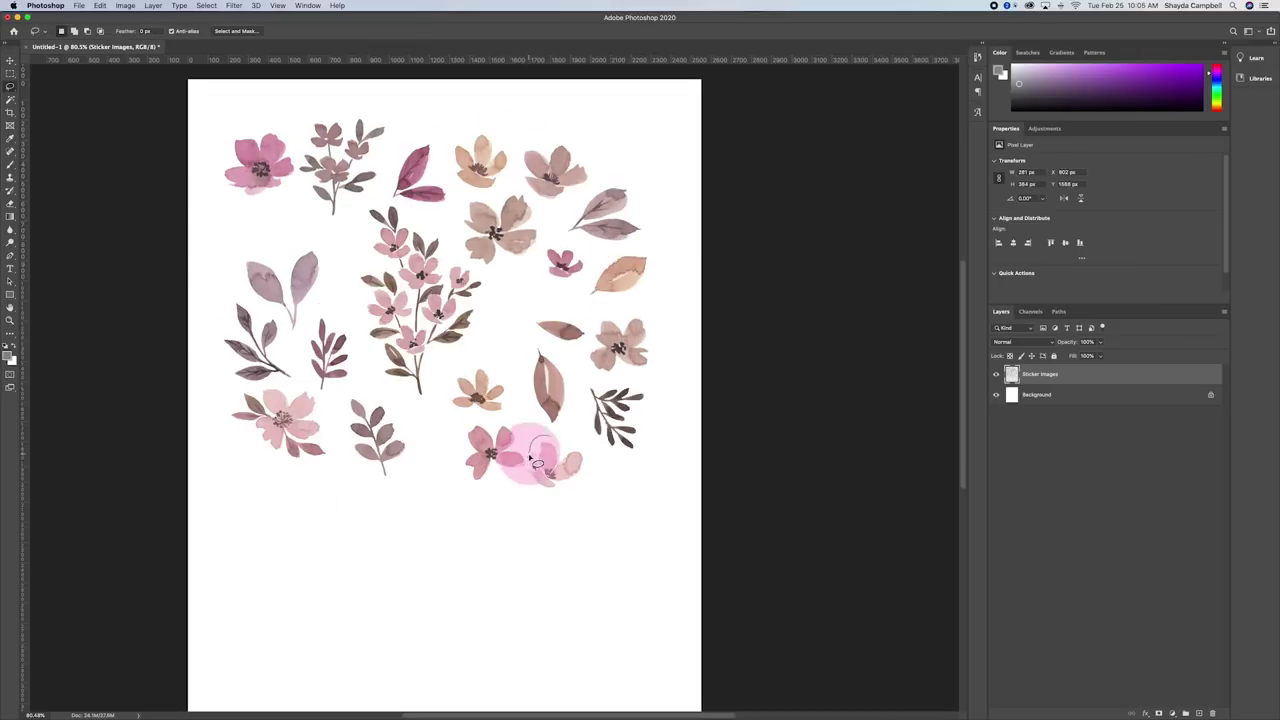
mouse_move(530, 450)
mouse_down()
mouse_move(550, 455)
mouse_move(277, 223)
mouse_up()
key(l)
mouse_move(560, 345)
mouse_down()
mouse_move(535, 345)
mouse_move(512, 320)
mouse_up()
key(v)
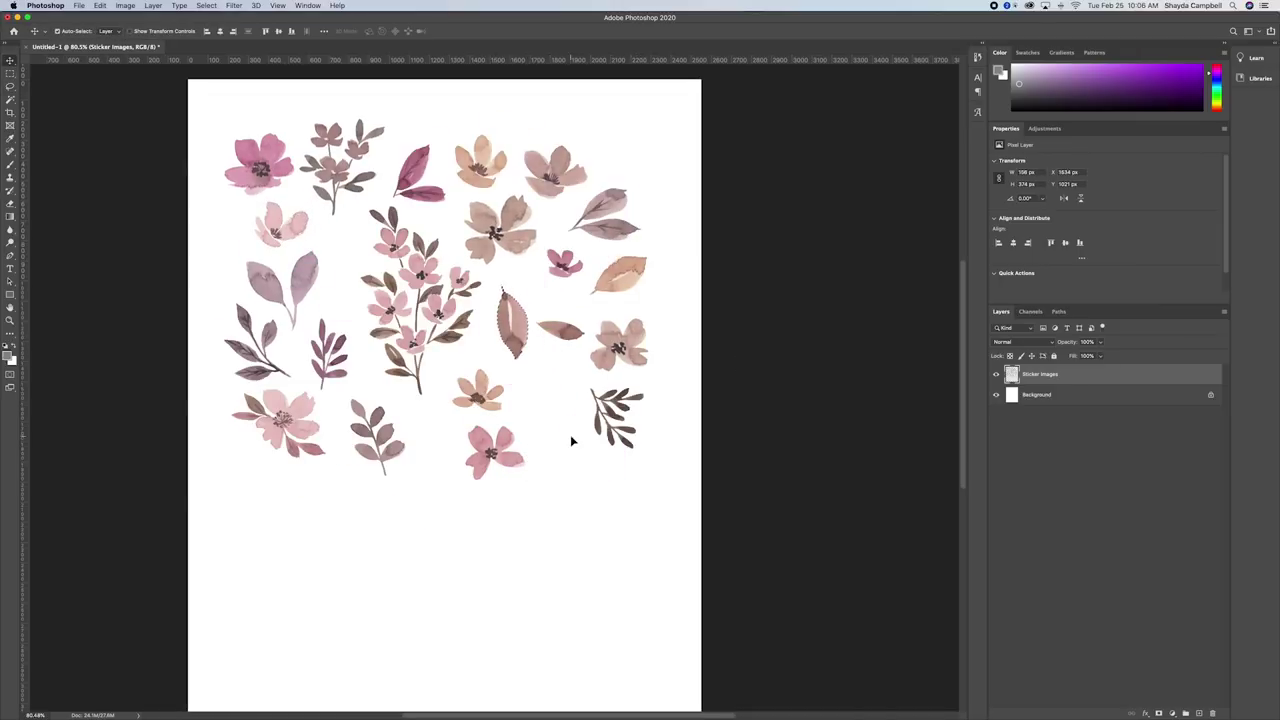
Move the dark fern sprig beside the leaf and shift the whole cluster slightly up-right.
key(l)
drag(572, 440, 586, 371)
key(v)
drag(692, 495, 634, 471)
scroll(431, 566, down, 3)
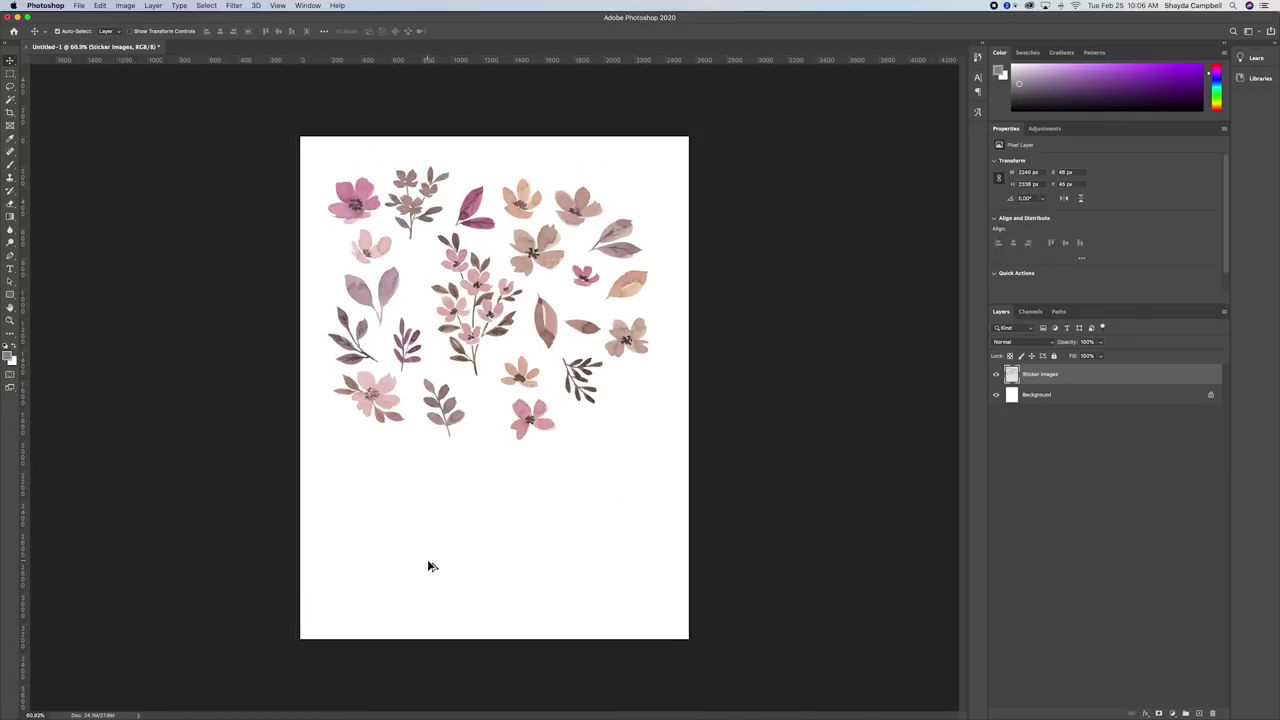
mouse_move(530, 418)
mouse_down()
mouse_move(528, 391)
mouse_move(539, 407)
mouse_up()
Duplicate the Sticker Images layer as a copy.
right_click(1047, 378)
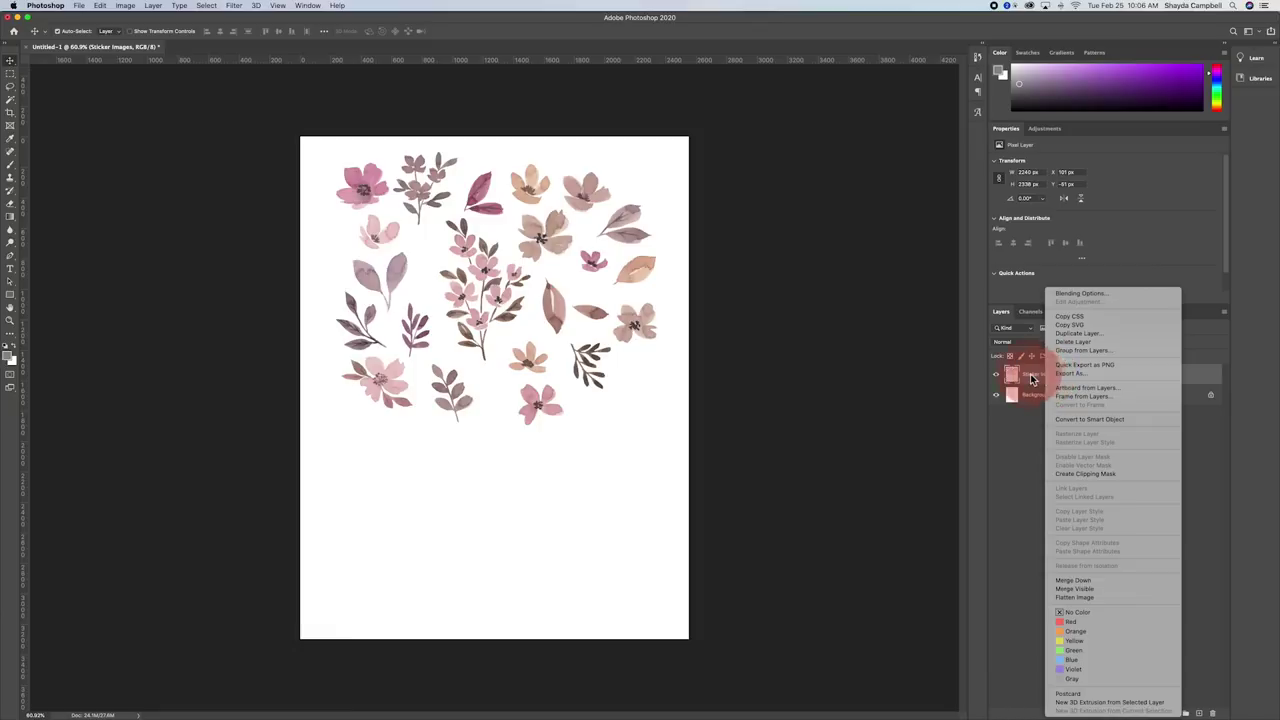
click(1082, 333)
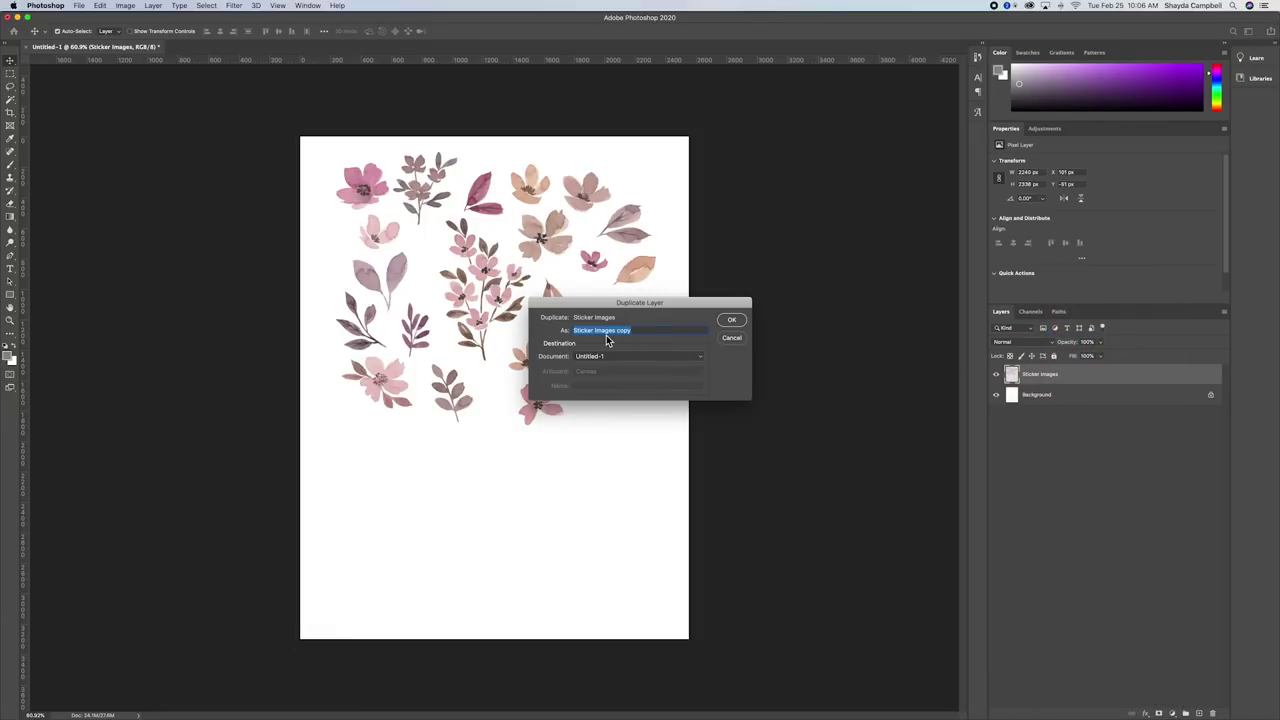
click(729, 321)
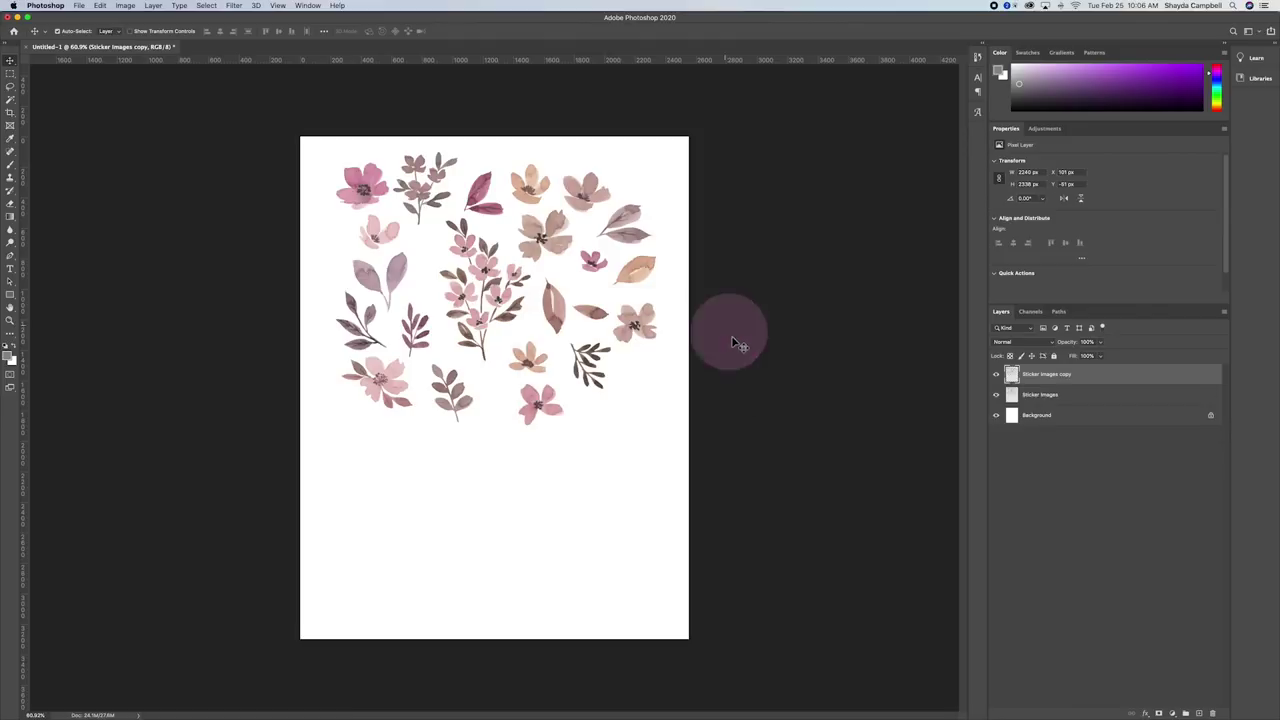
Move the copy into the lower half, shrink it to about three quarters, and centre it.
click(1046, 378)
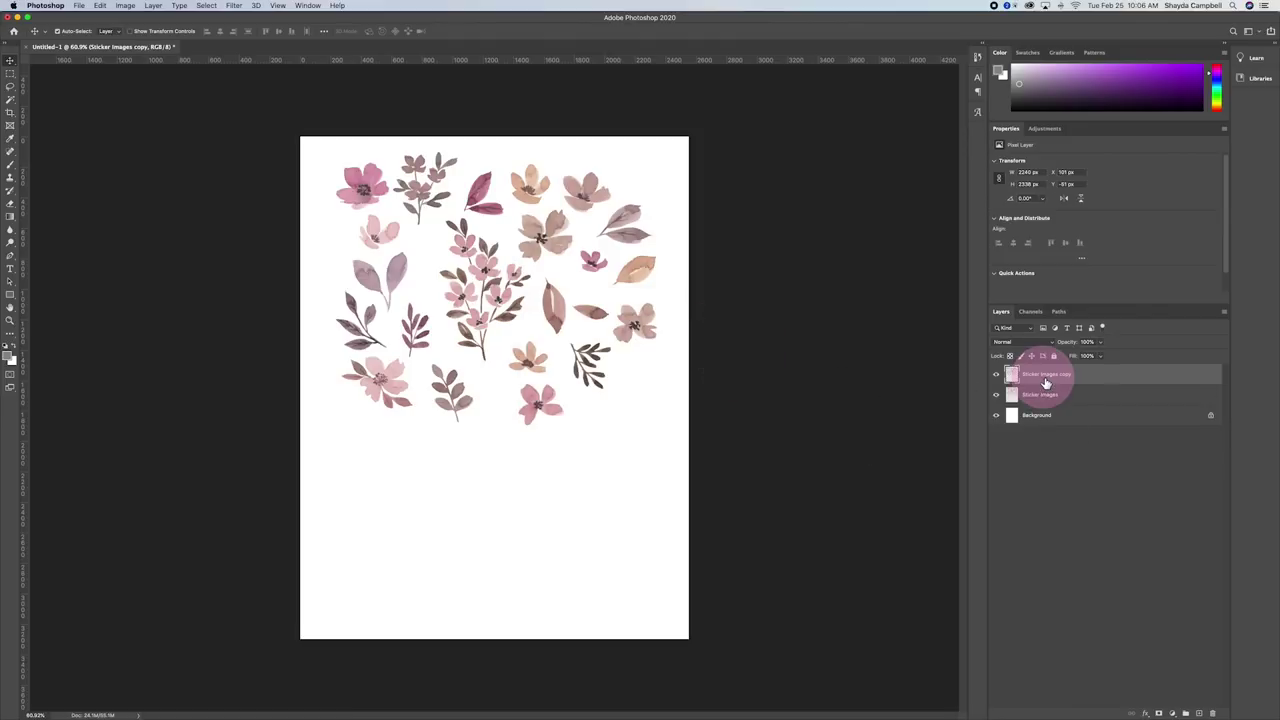
drag(558, 318, 557, 514)
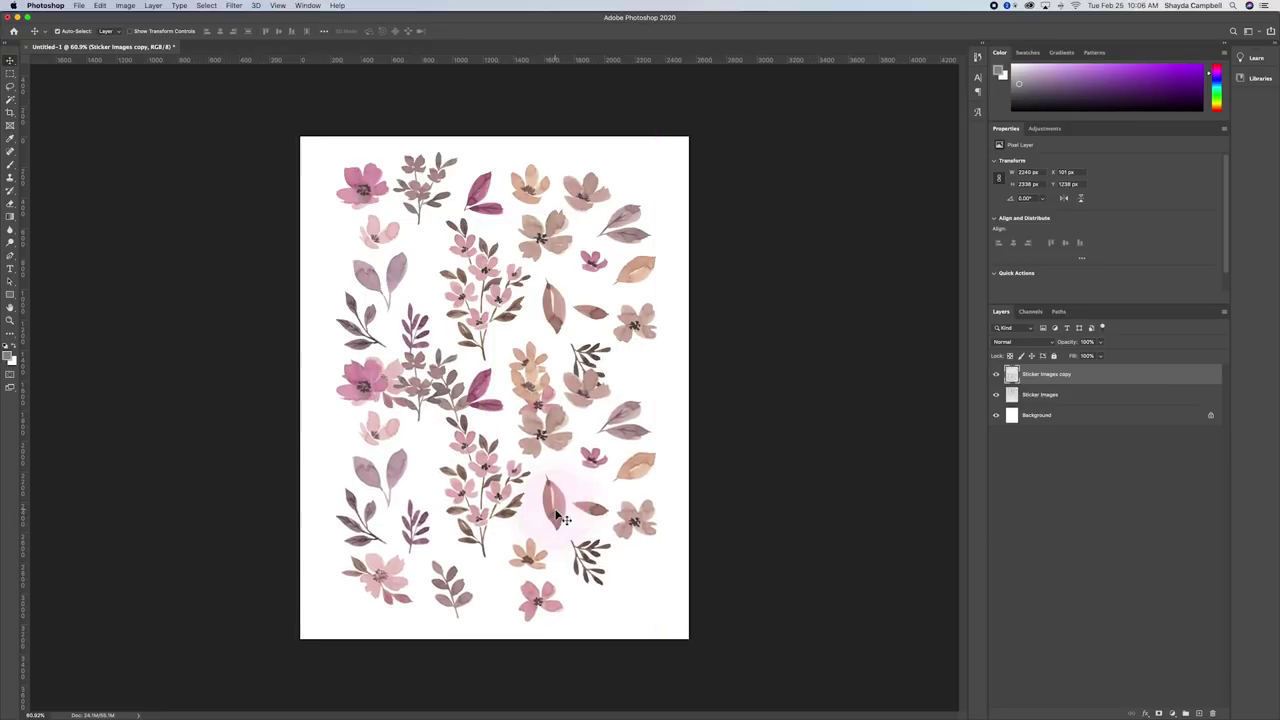
key(super+t)
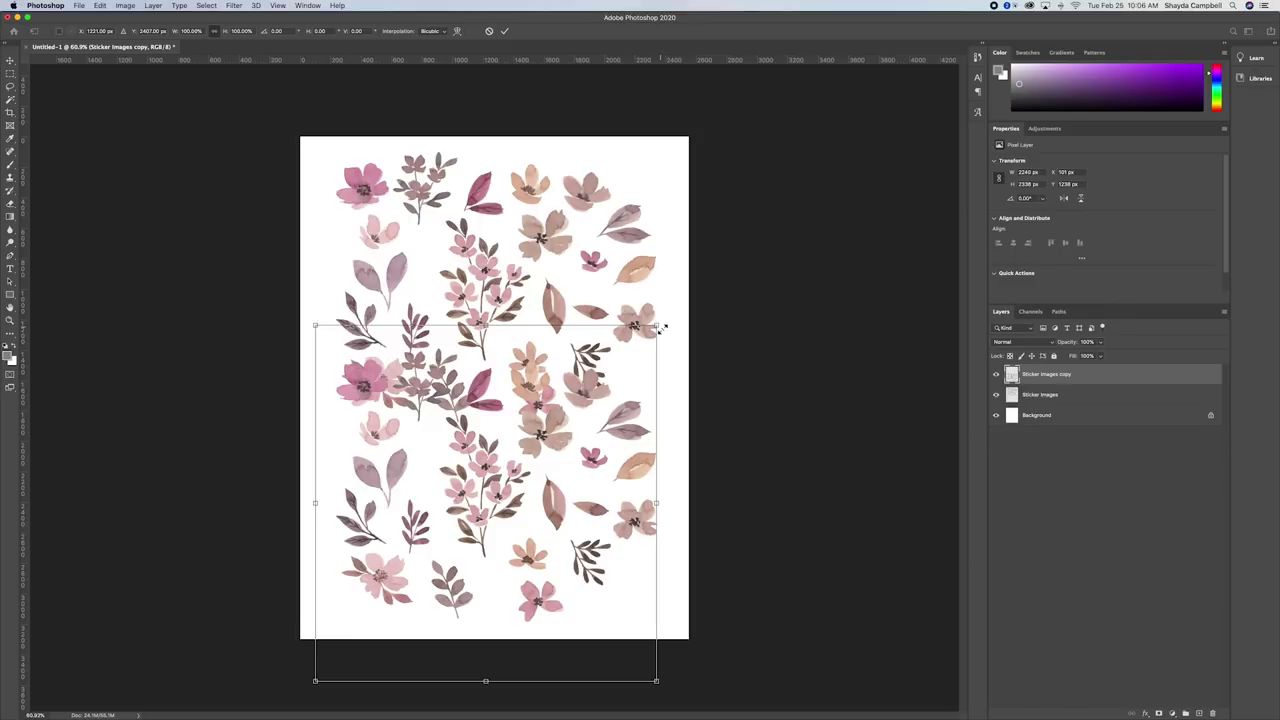
drag(661, 328, 586, 418)
click(543, 486)
mouse_move(550, 484)
mouse_down()
mouse_move(598, 484)
mouse_move(569, 467)
mouse_up()
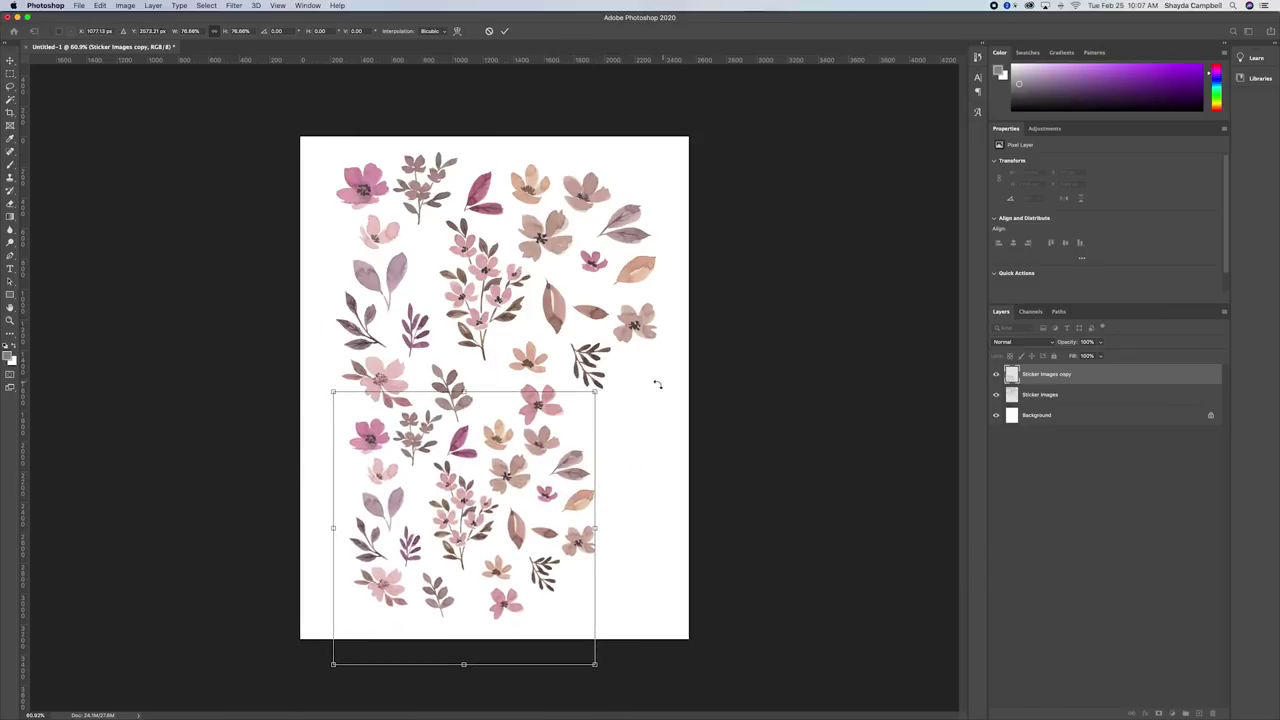
key(Return)
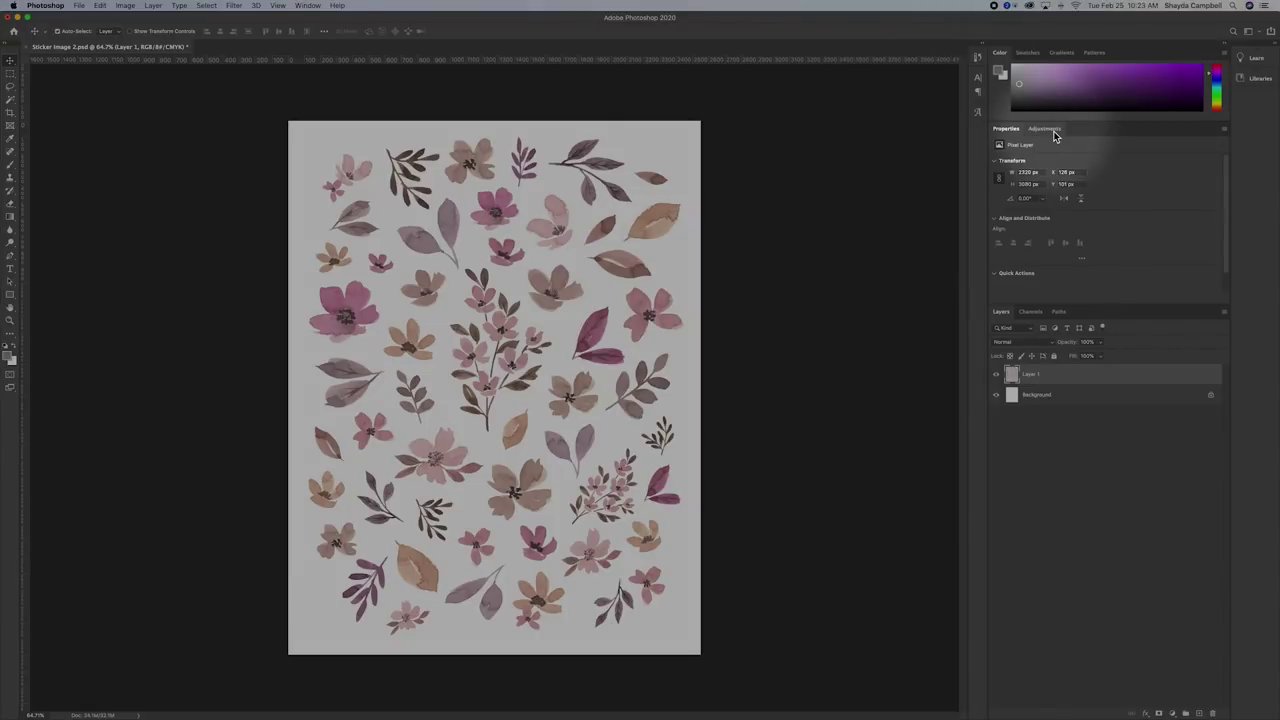
Bring up the Adjustments panel for Sticker Image 2 and check the Window panel list.
click(1050, 131)
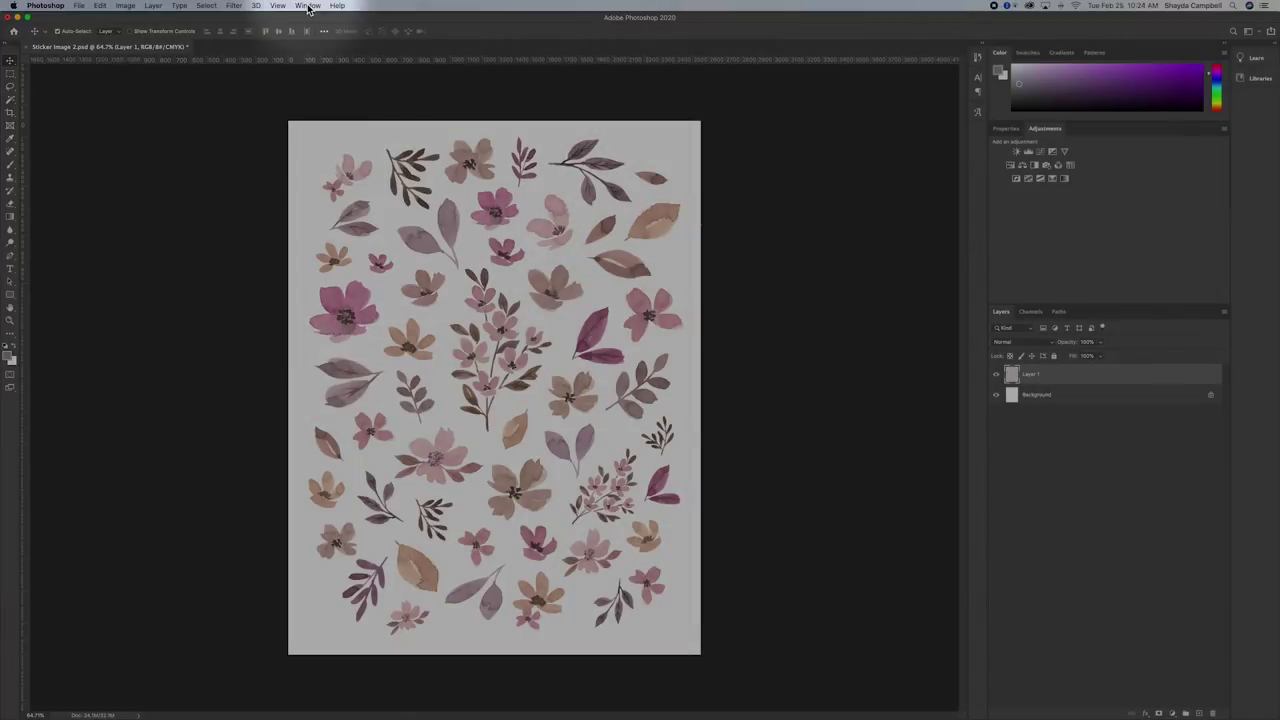
click(309, 6)
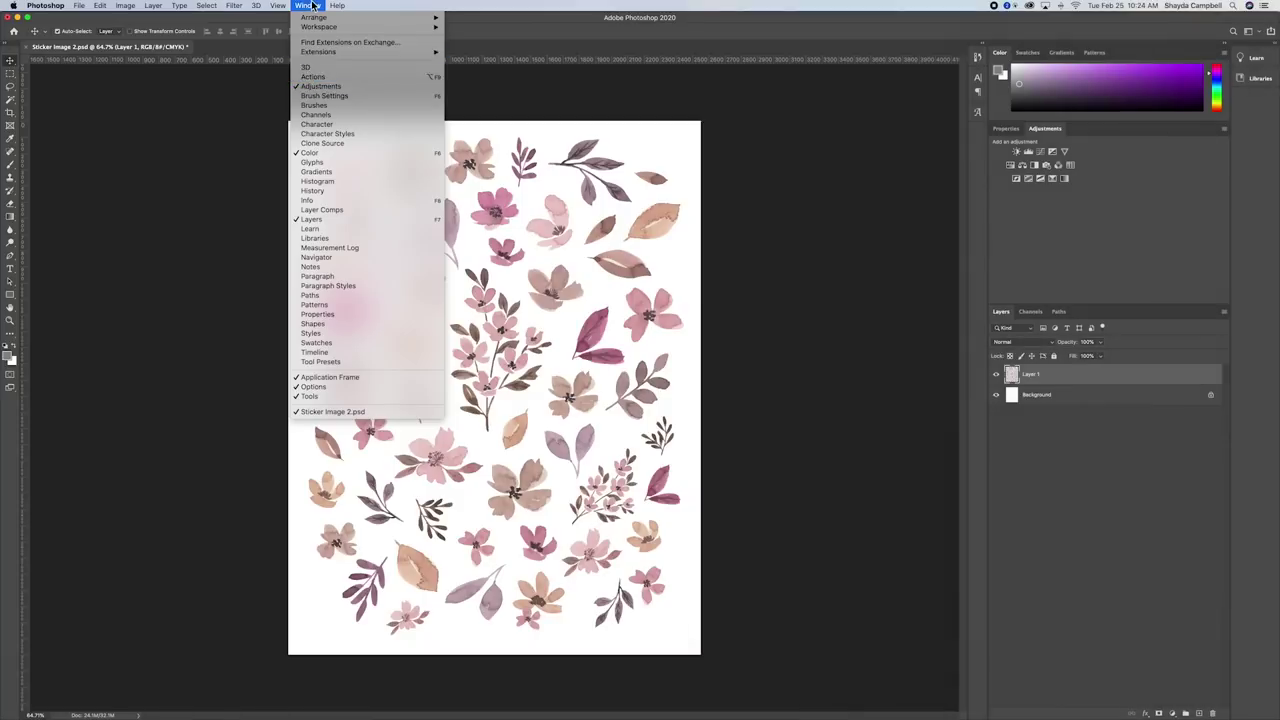
click(287, 29)
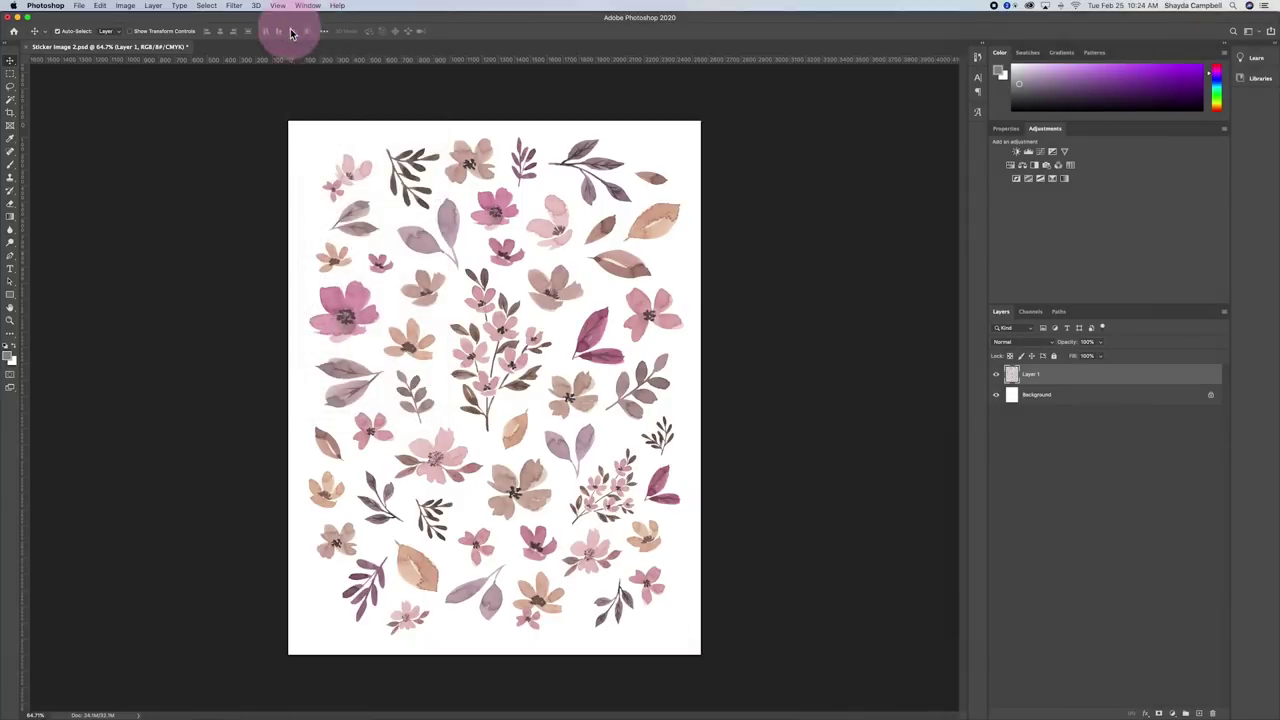
Add a Brightness/Contrast layer, then a Color Balance layer nudging midtones toward red and blue.
click(1016, 153)
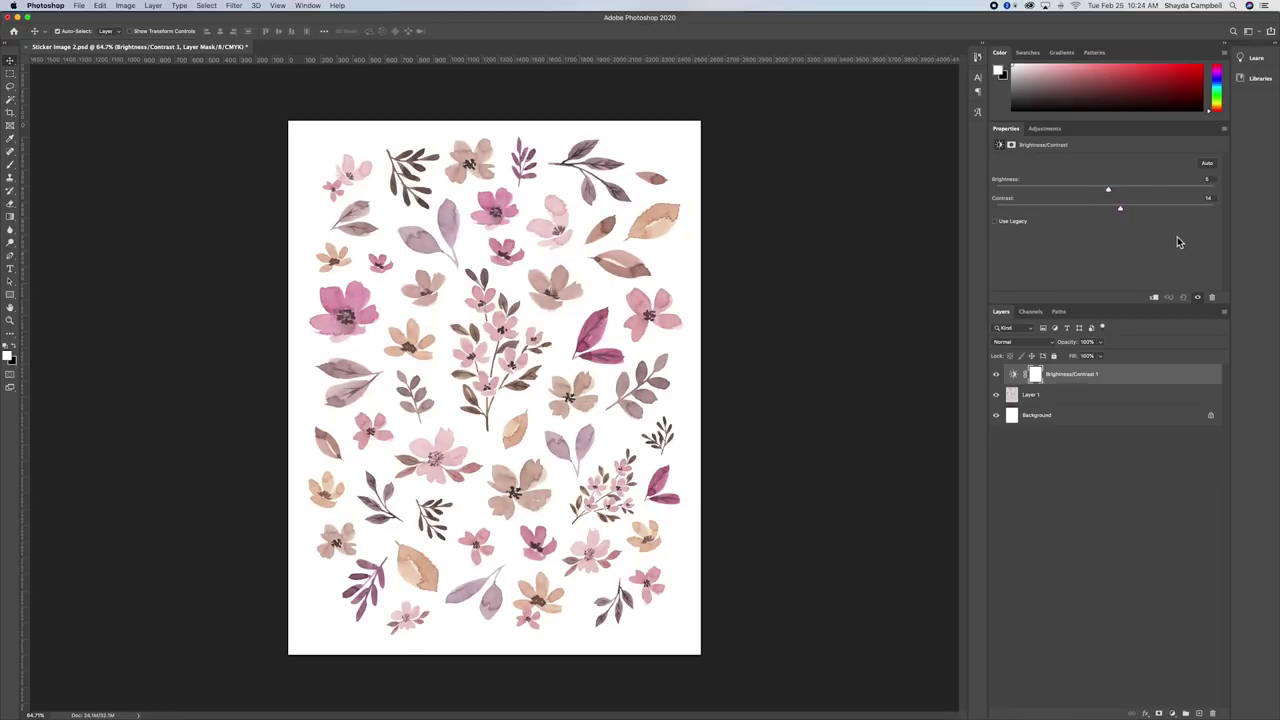
click(1040, 132)
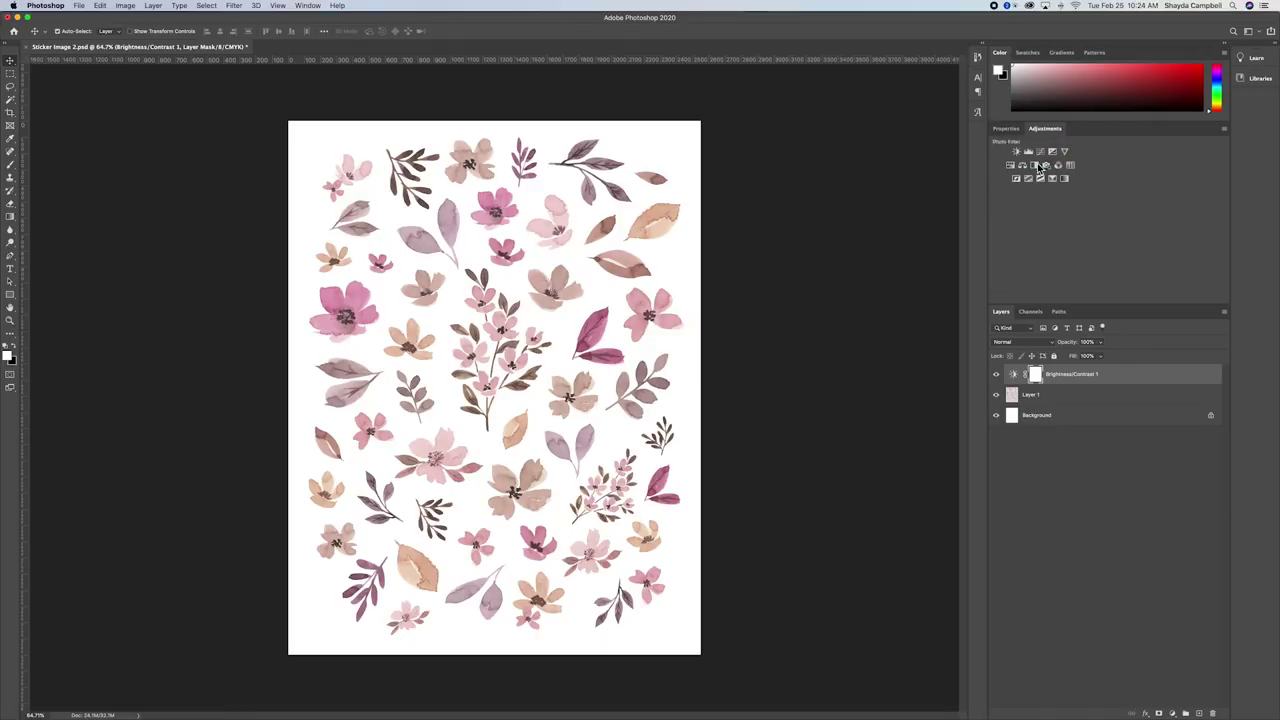
click(1022, 165)
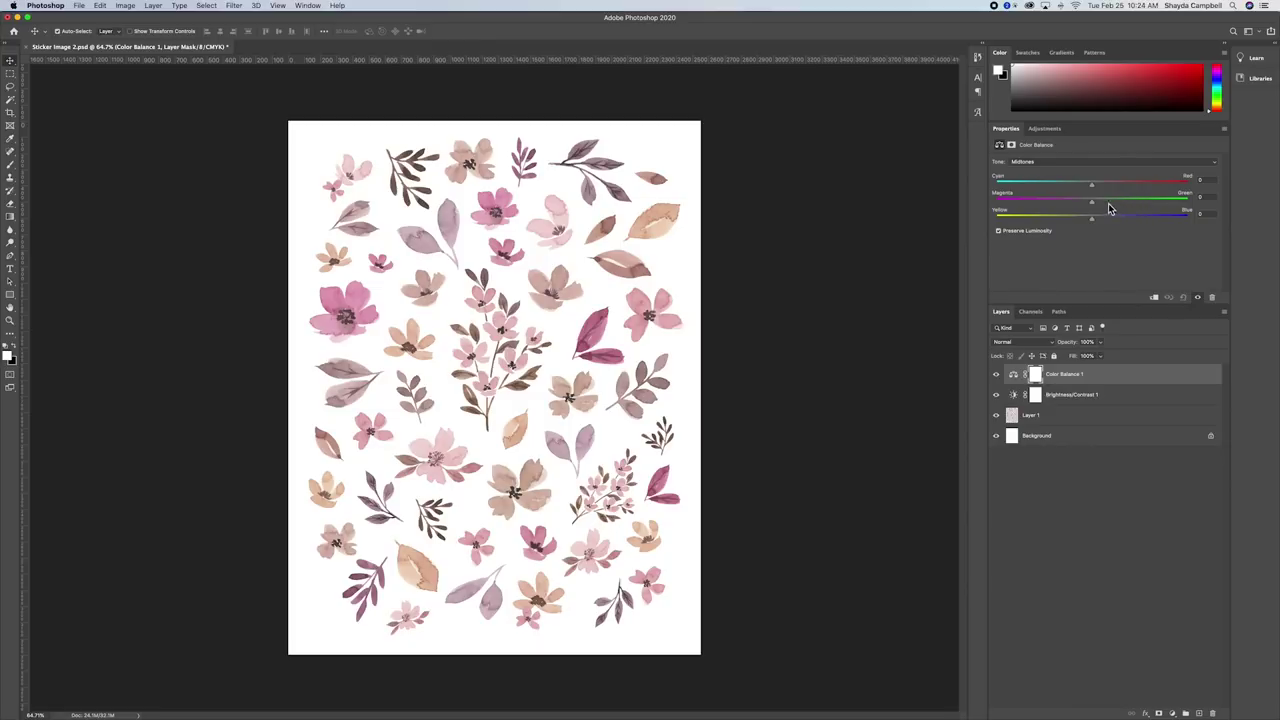
click(1092, 205)
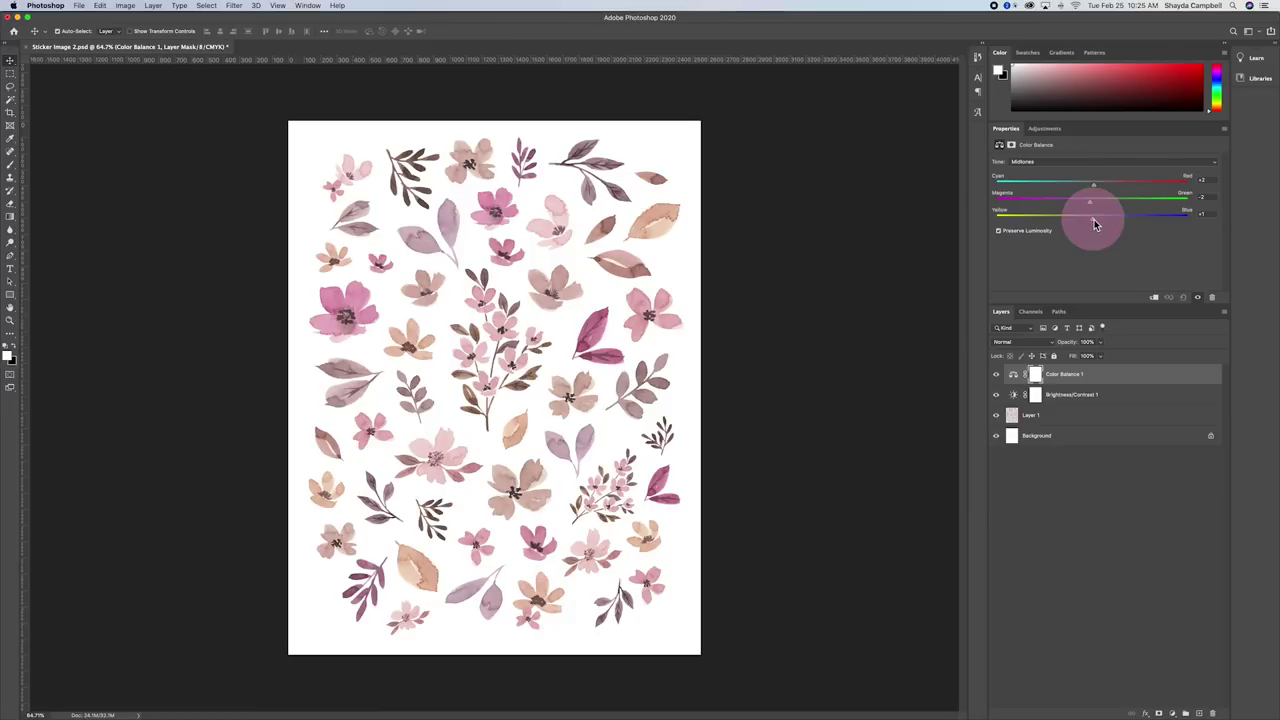
drag(1094, 219, 1096, 219)
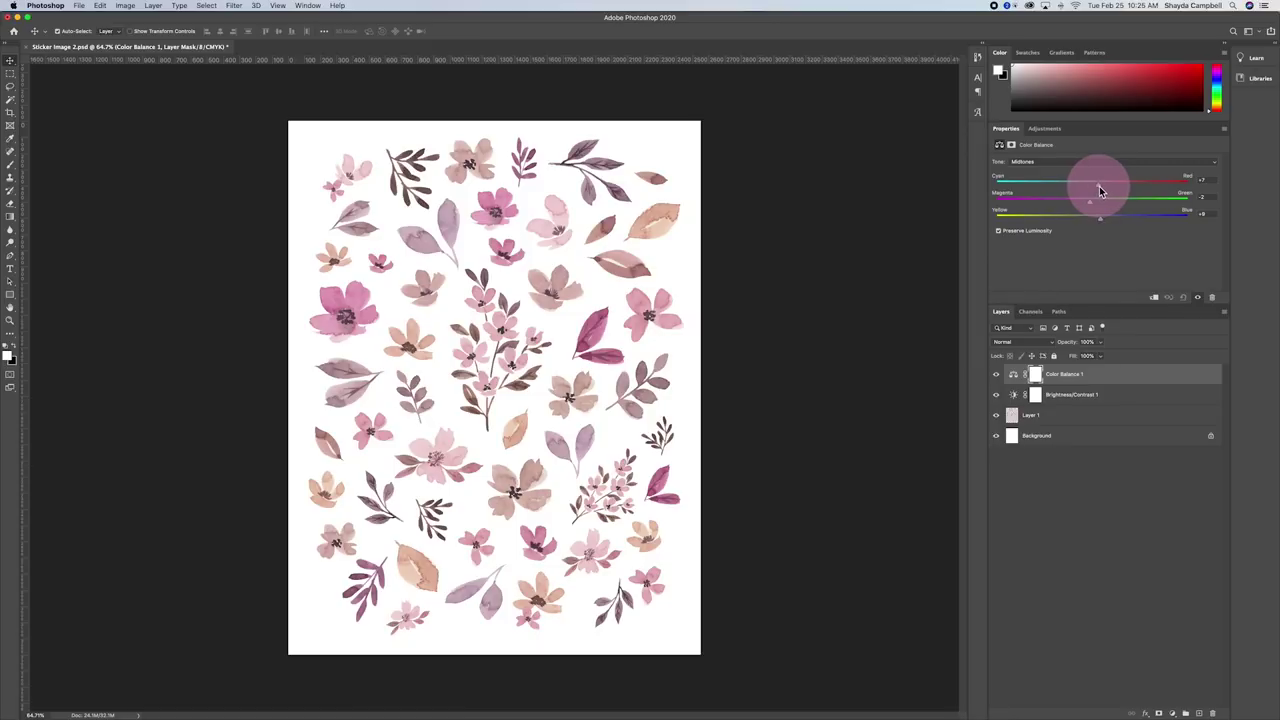
Add a Curves layer with a gentle S-curve, darker shadows and lifted highlights, then bring up Print Settings.
click(1044, 128)
click(1047, 158)
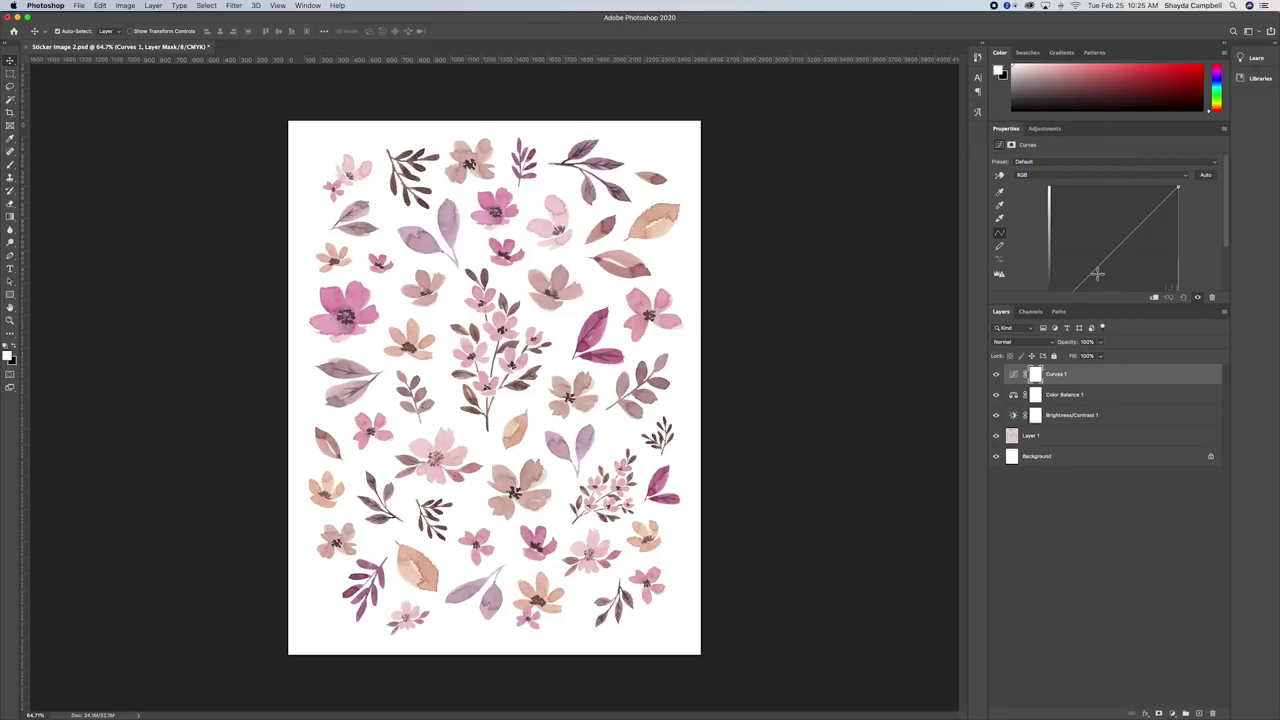
drag(1098, 274, 1098, 273)
drag(1149, 217, 1151, 217)
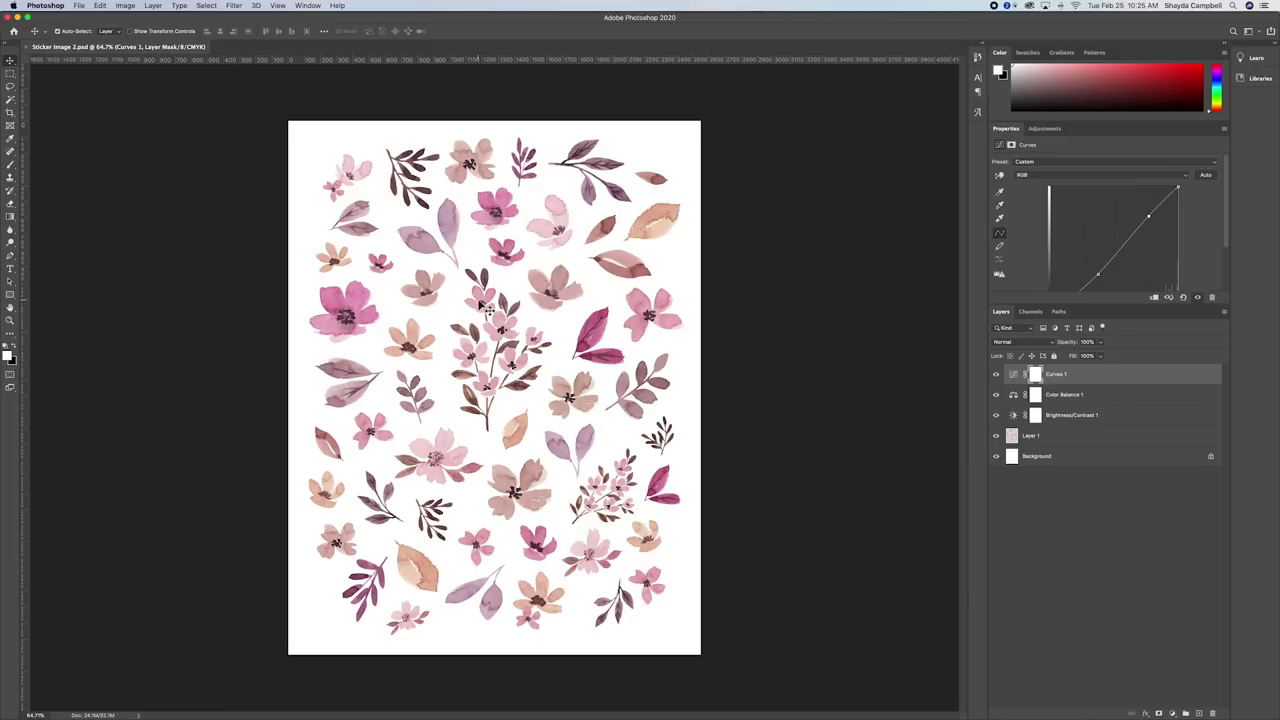
key(super+p)
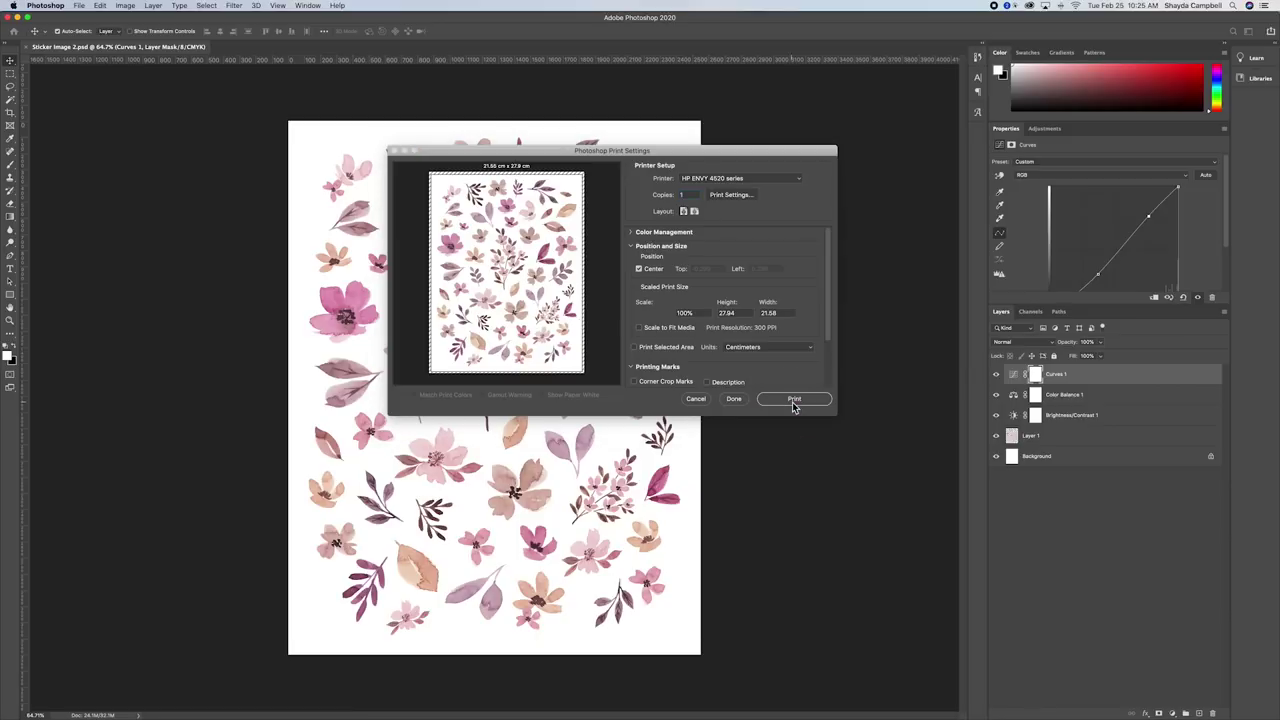
Print the sticker sheet on the HP ENVY 4520 series printer.
click(753, 318)
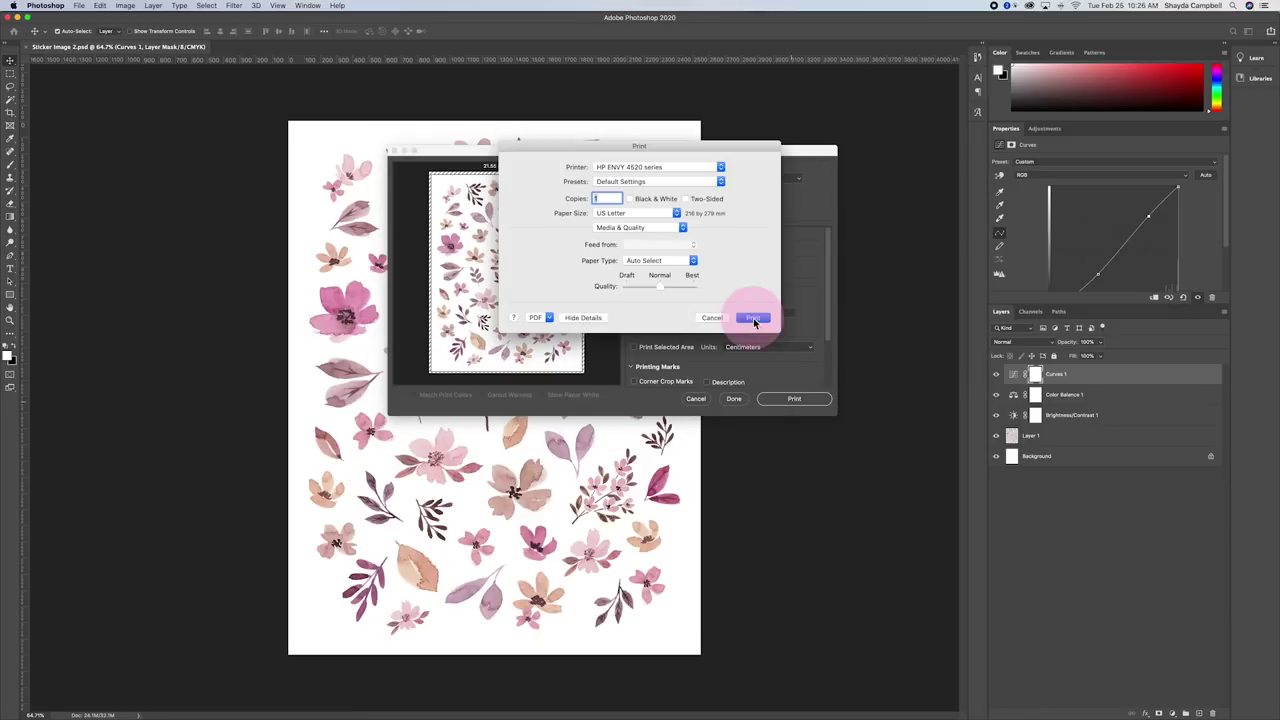